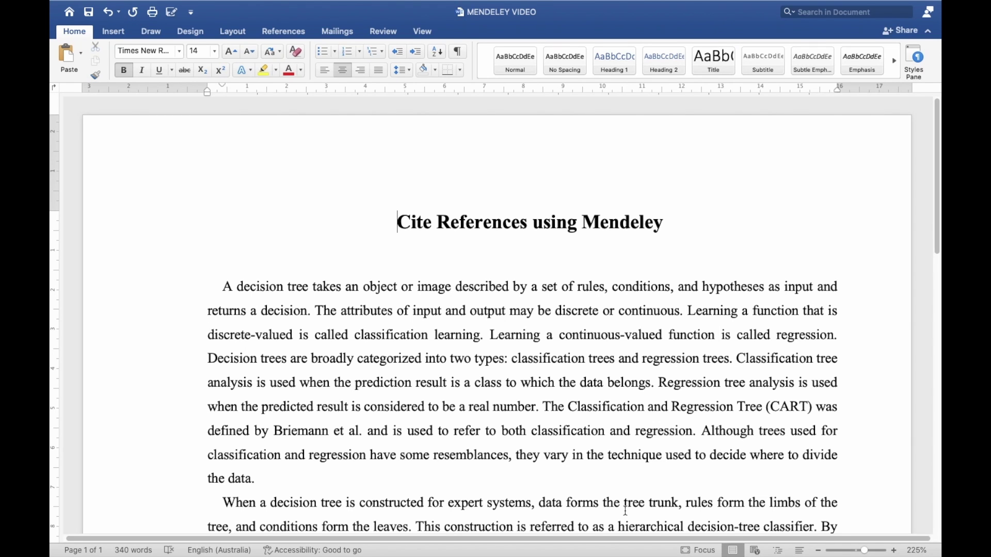
# Switch to Mendeley and upload REFERENCE 1.pdf, REFERENCE 2.pdf and REFERENCE 3.pdf from the Desktop to the library
pyautogui.click(621, 383)
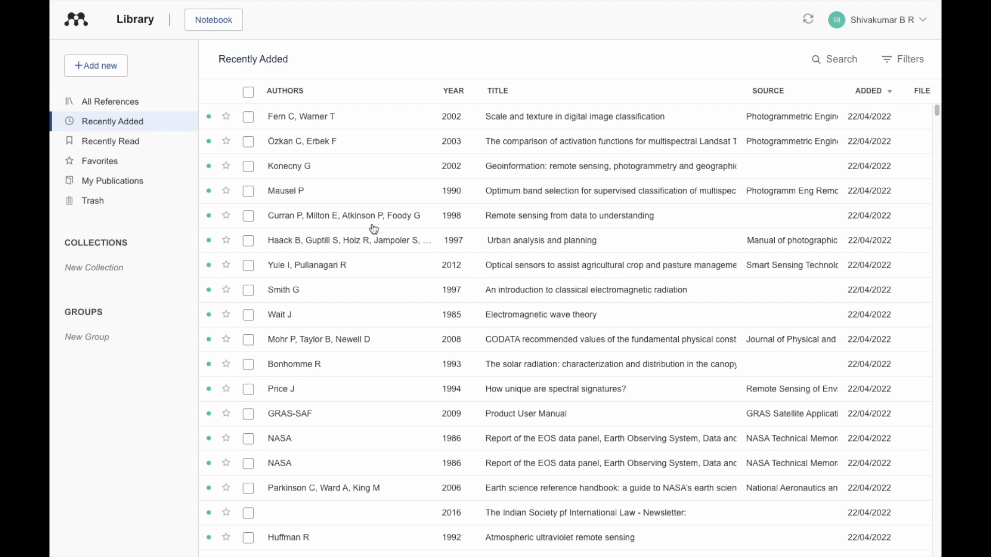
pyautogui.moveTo(365, 4)
pyautogui.click(123, 62)
pyautogui.click(109, 64)
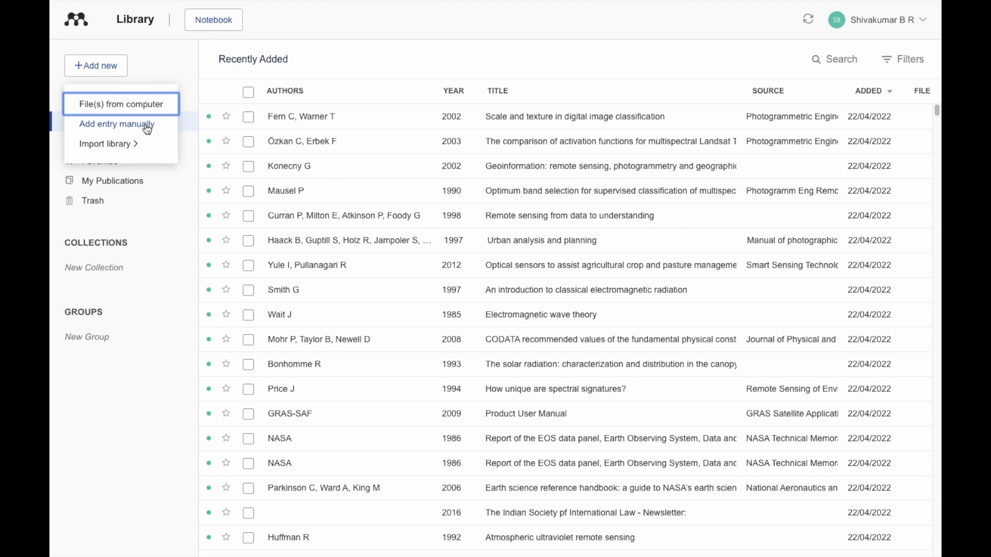
pyautogui.moveTo(150, 151)
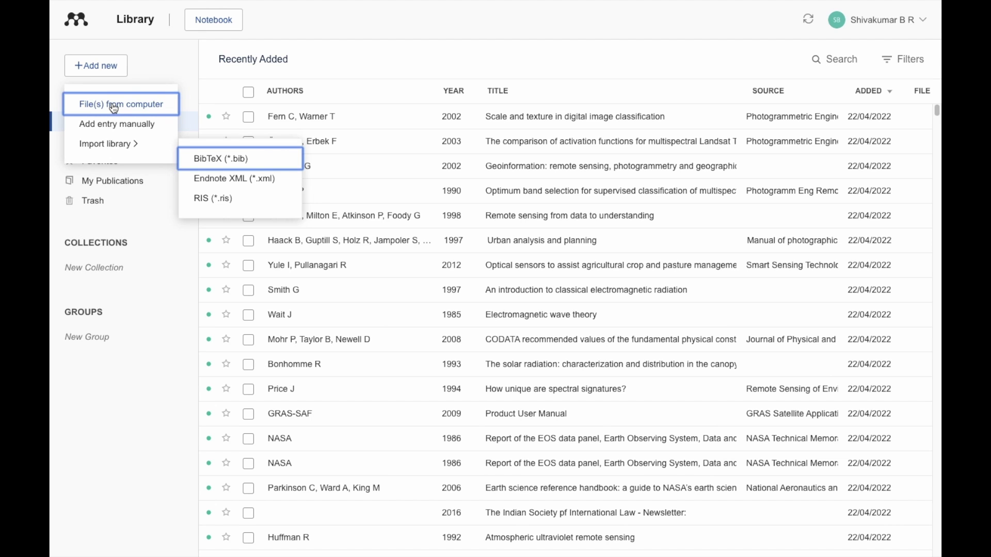
pyautogui.click(154, 105)
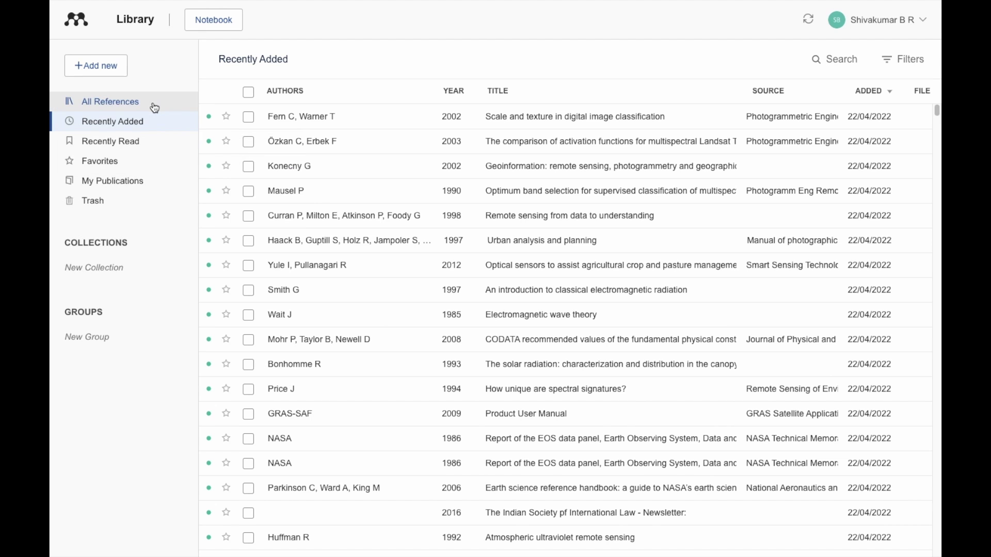
pyautogui.click(396, 156)
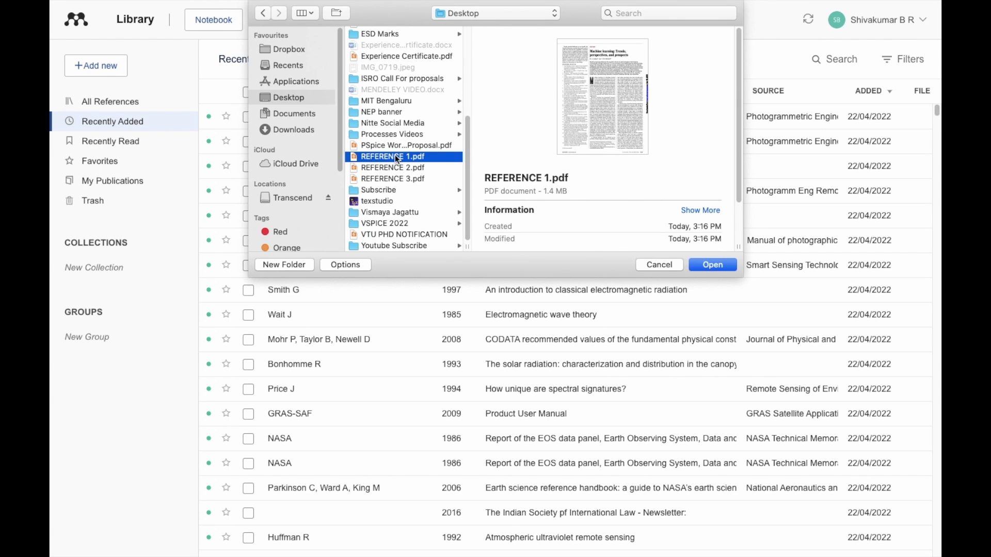
pyautogui.hotkey('shift', 'Down')
pyautogui.hotkey('shift', 'Down')
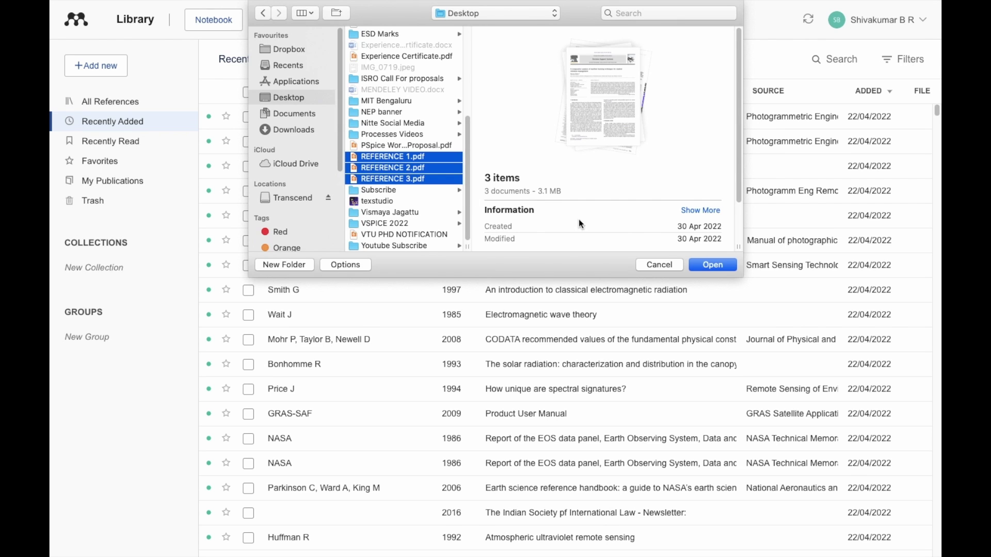
pyautogui.click(724, 265)
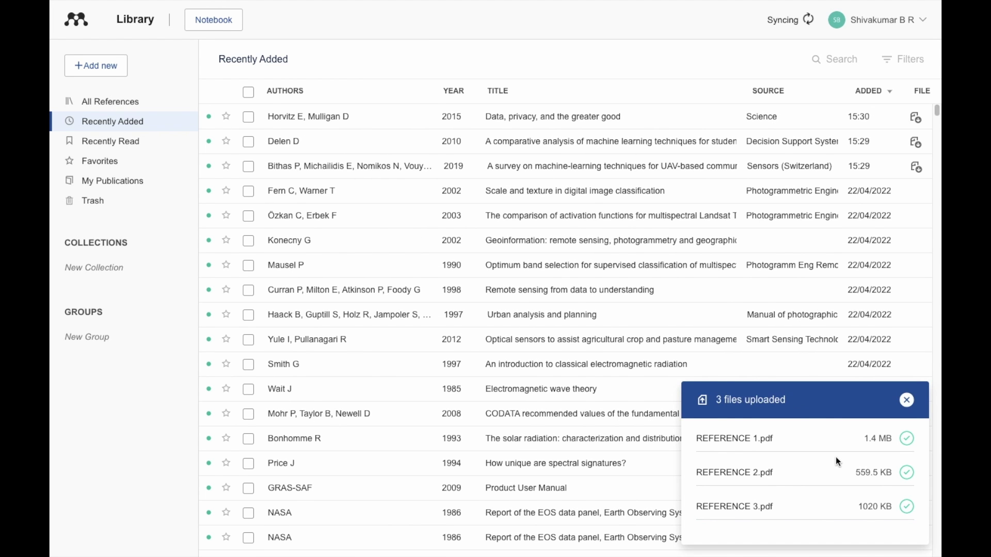
pyautogui.click(905, 398)
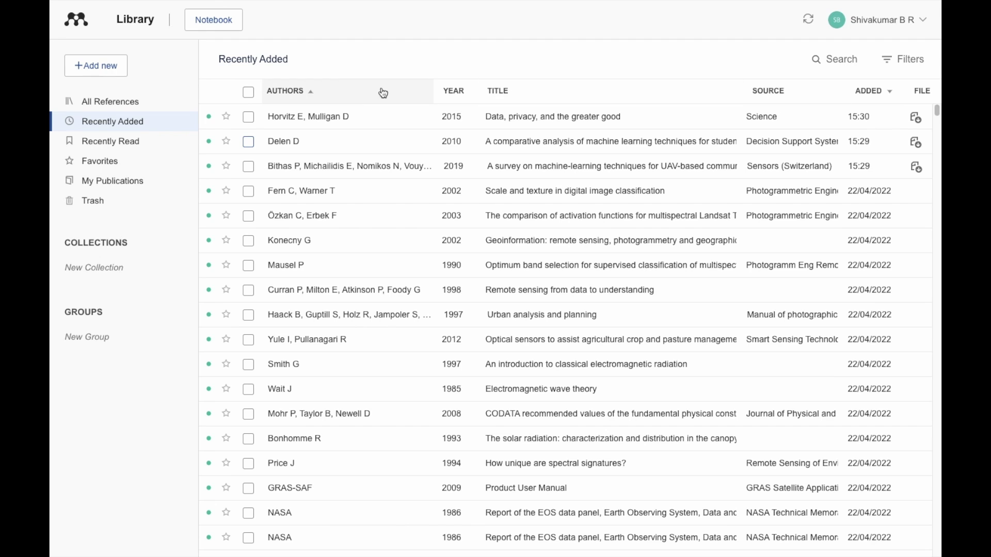
pyautogui.click(249, 118)
pyautogui.click(249, 143)
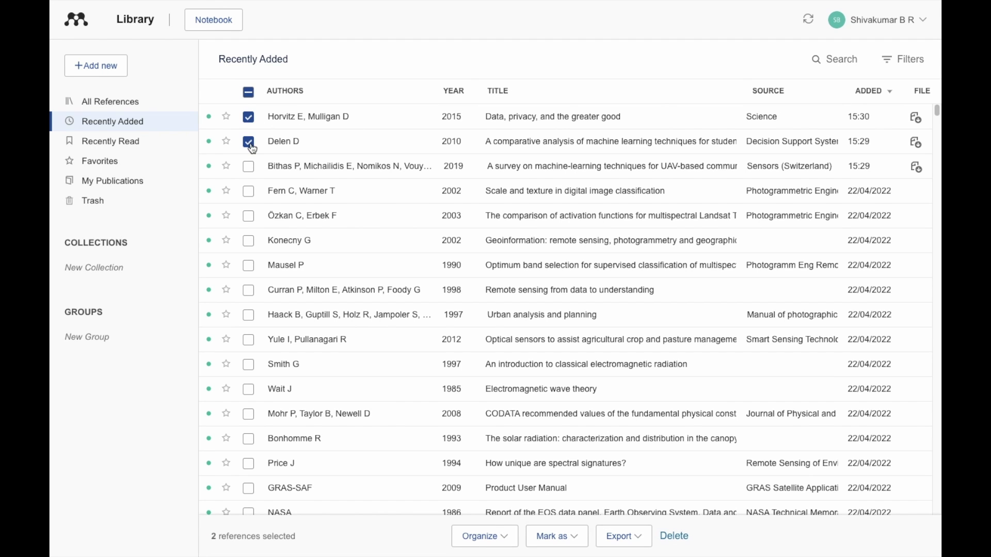
pyautogui.click(250, 166)
pyautogui.click(248, 117)
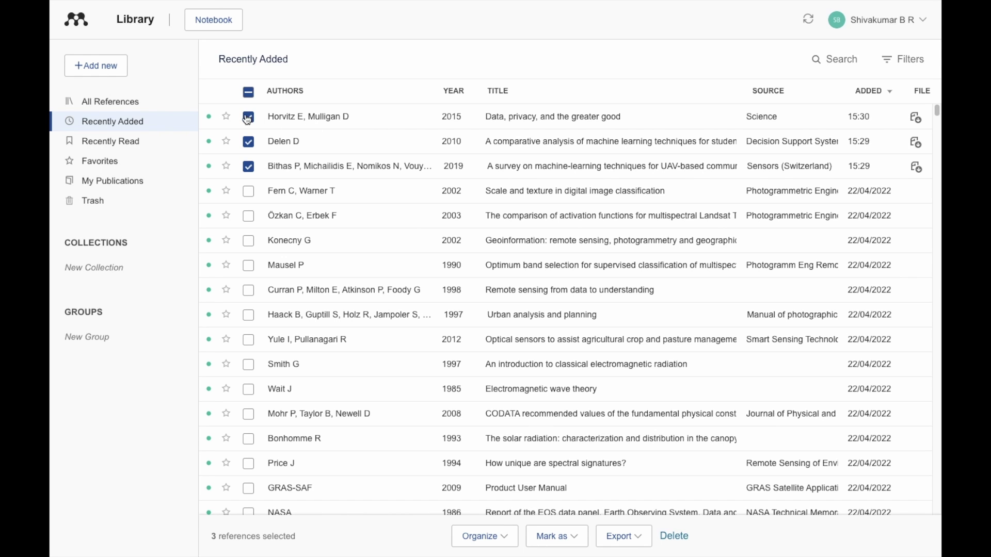
pyautogui.click(249, 144)
pyautogui.click(249, 166)
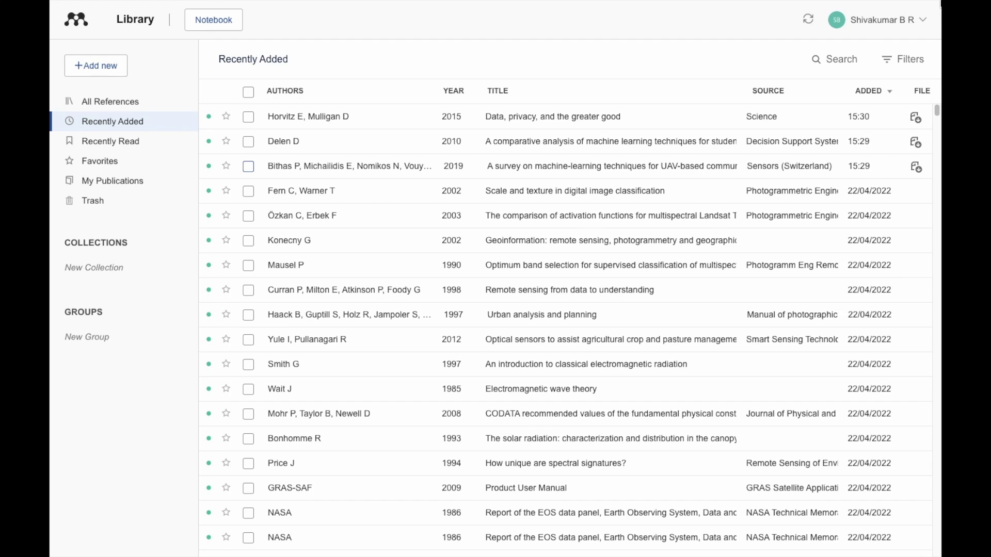
# Sync the Mendeley library, switch to the Word document and open the Mendeley Cite add-in
pyautogui.click(809, 22)
pyautogui.hotkey('ctrl', 'Right')
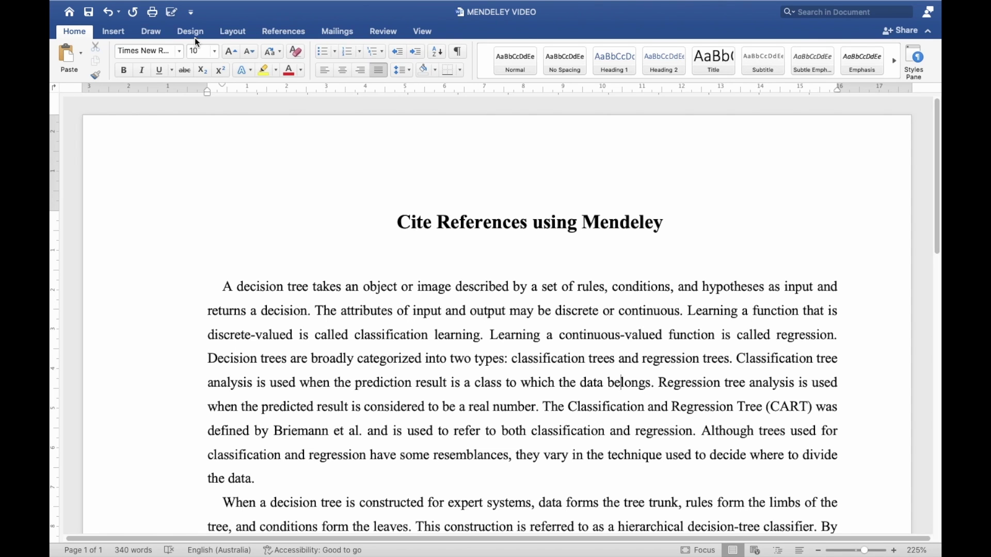
pyautogui.click(292, 35)
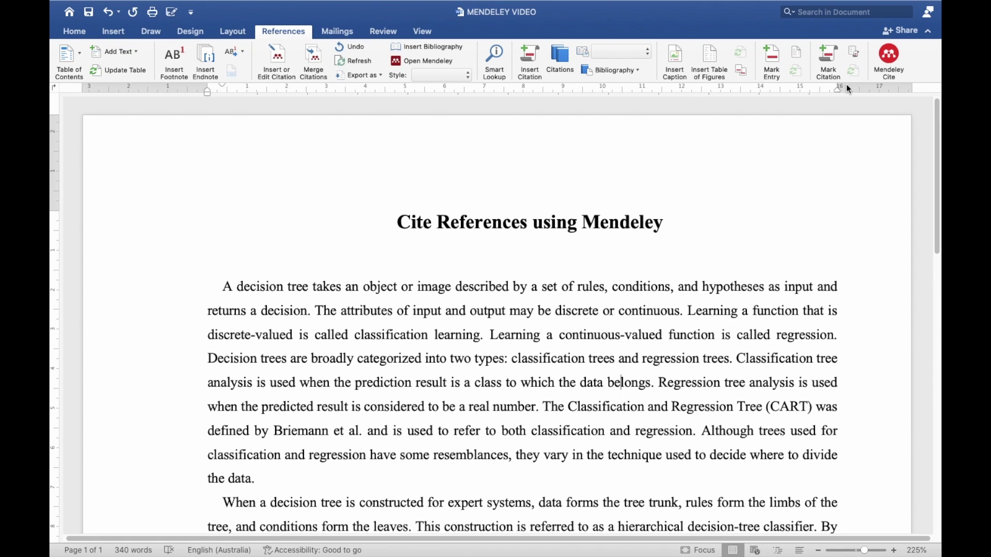
pyautogui.click(891, 63)
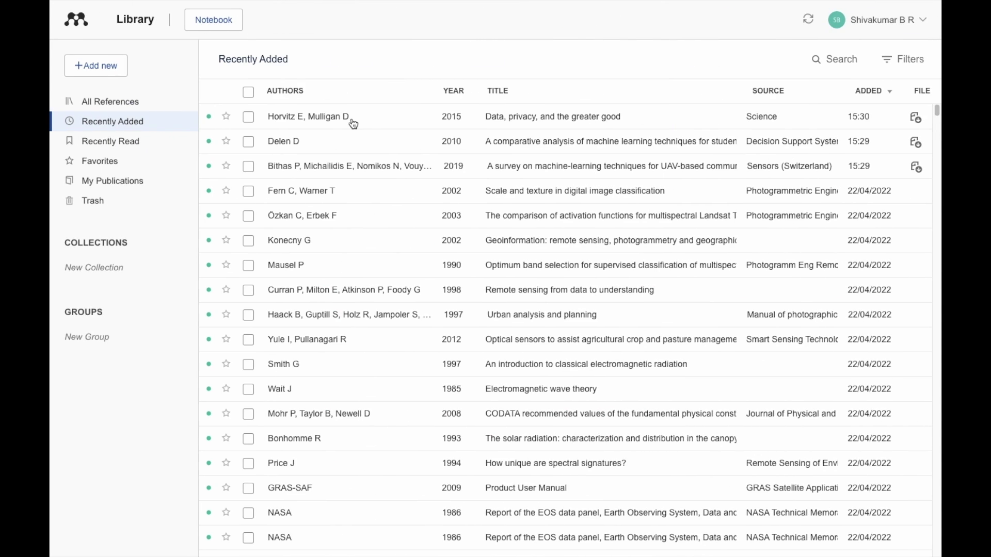
# Check the newest library entry's author, find "Data, privacy, and the greater good" in Mendeley Cite, and cite it before the first paragraph's final full stop
pyautogui.click(250, 120)
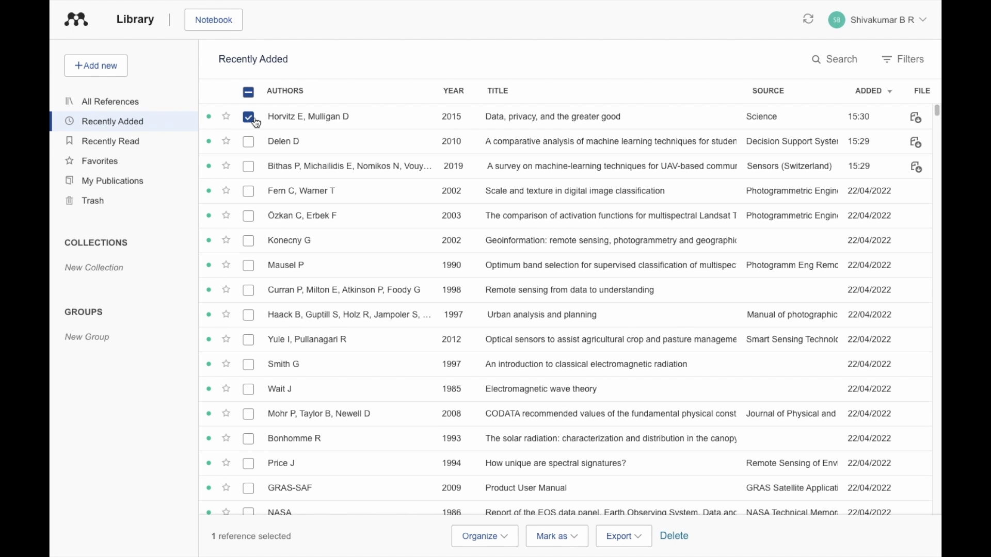
pyautogui.click(251, 119)
pyautogui.hotkey('ctrl', 'Left')
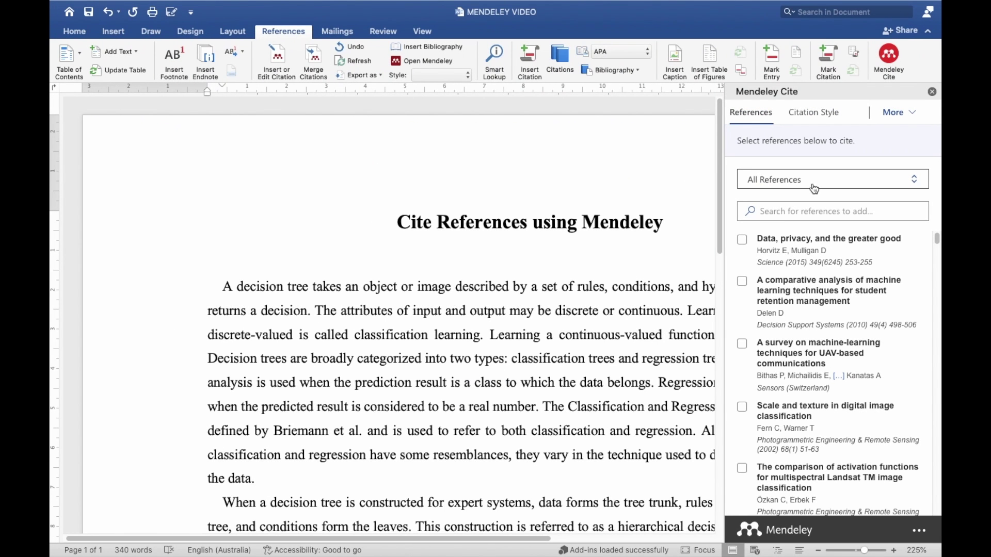
pyautogui.click(807, 212)
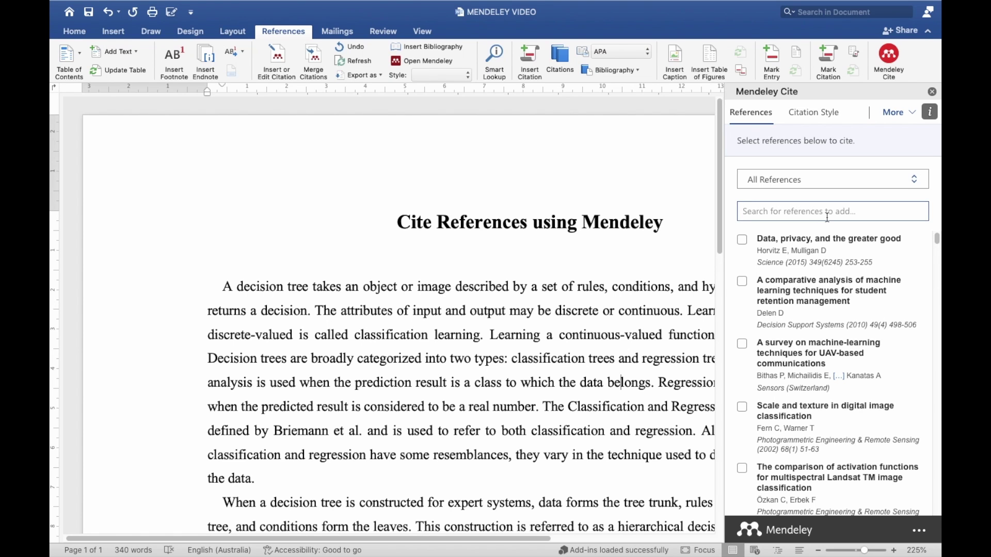
pyautogui.write('horvitz')
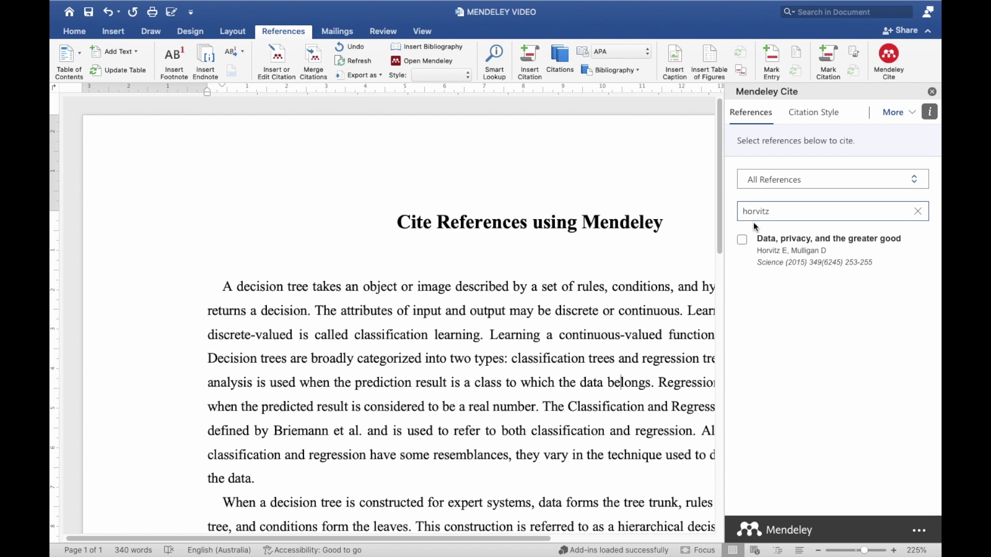
pyautogui.click(742, 240)
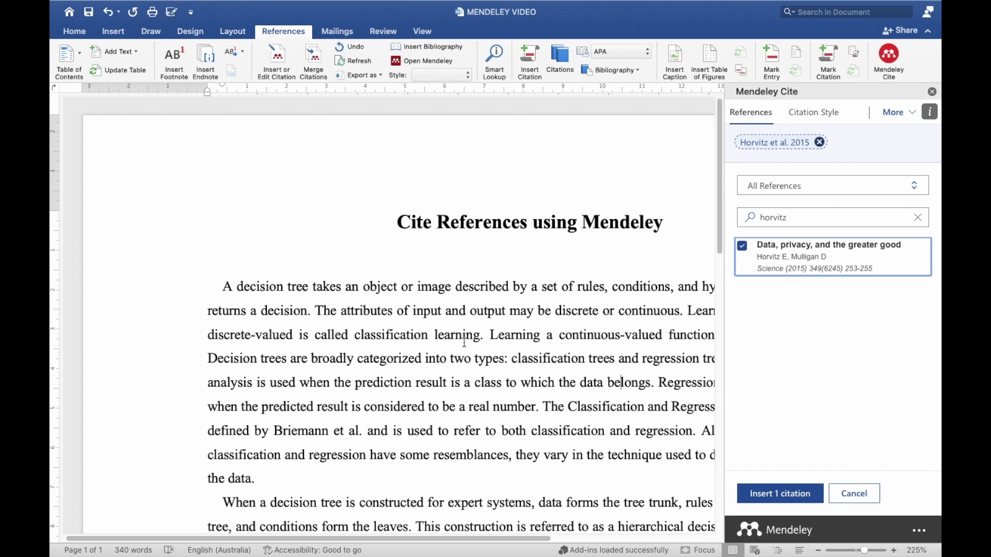
pyautogui.scroll(-3, 464, 342)
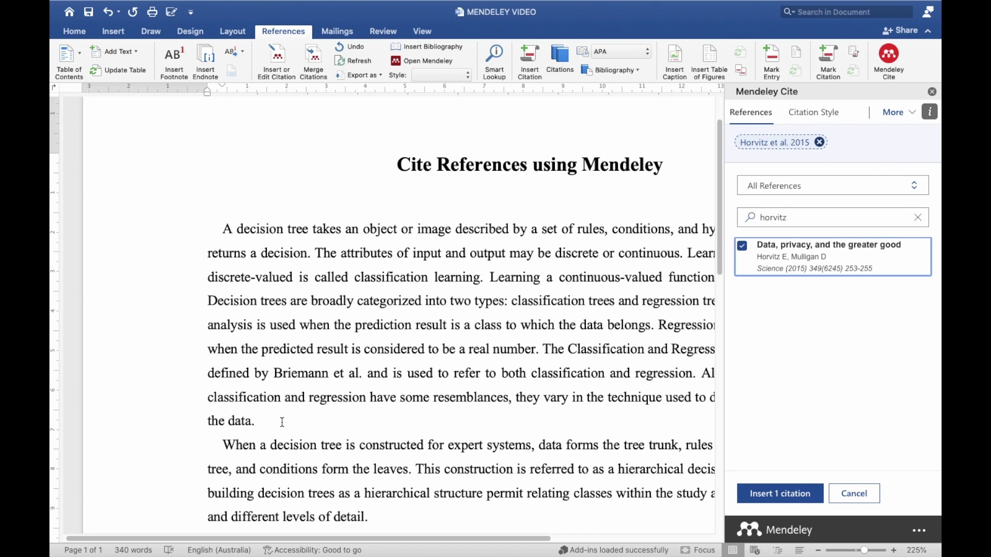
pyautogui.click(282, 423)
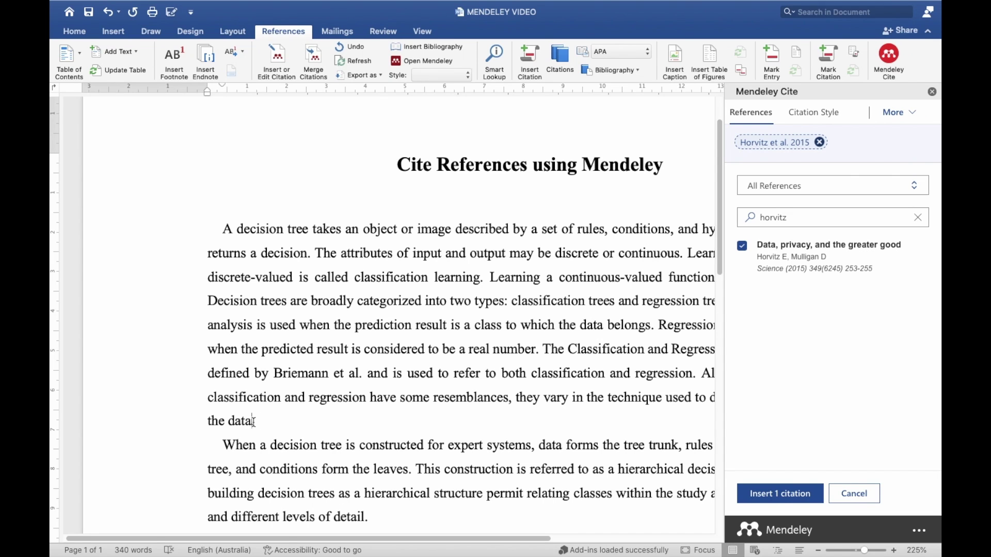
pyautogui.press('Left')
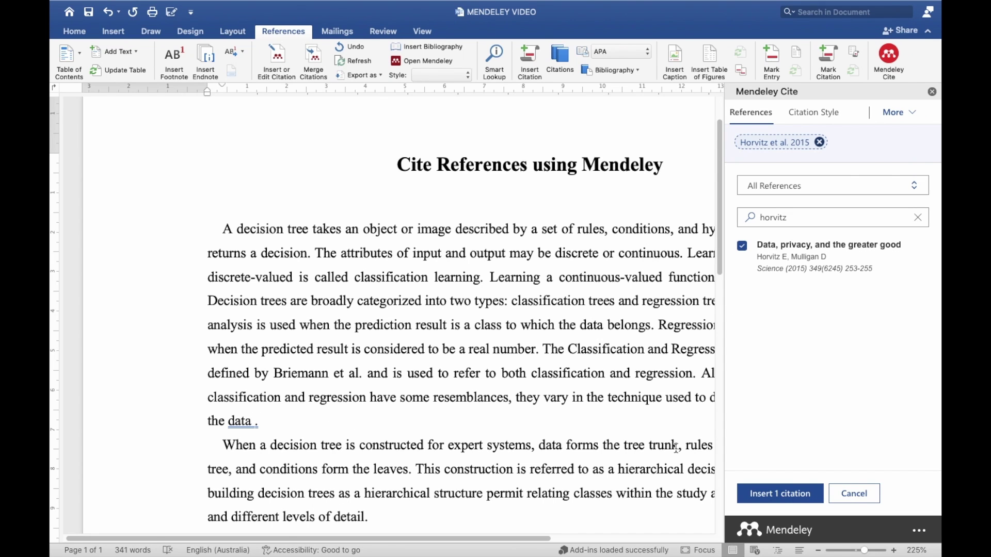
pyautogui.click(799, 500)
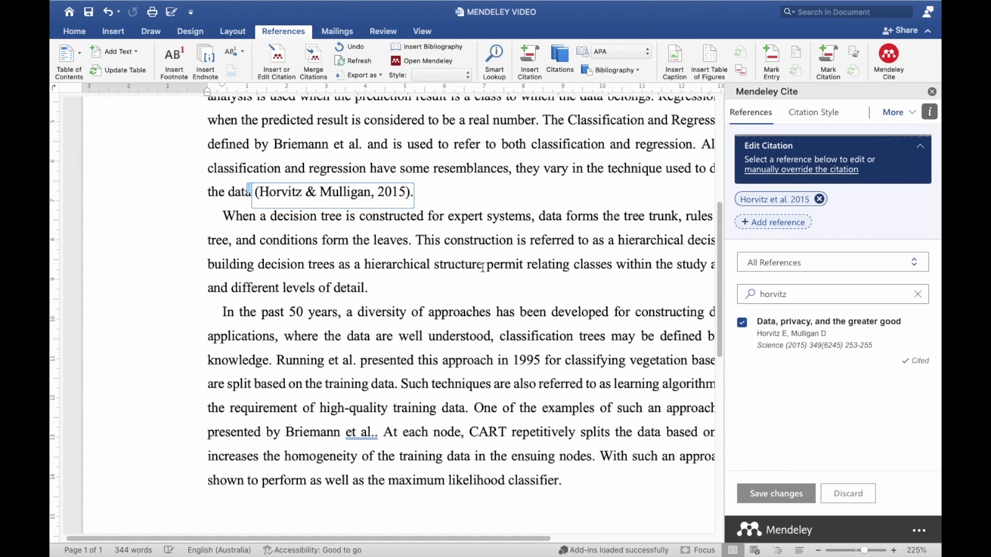
# Change the document's Mendeley citation style to IEEE
pyautogui.scroll(3, 482, 266)
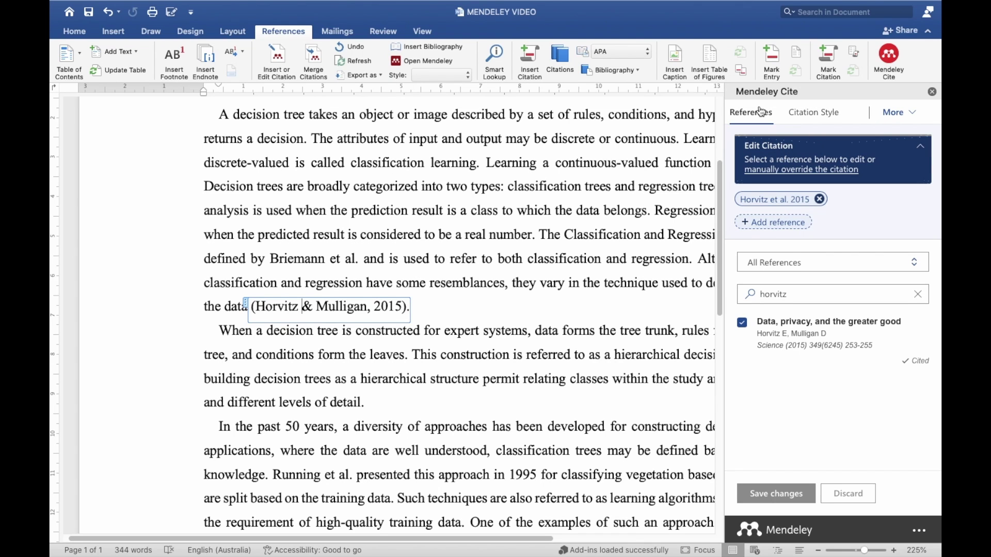
pyautogui.click(820, 116)
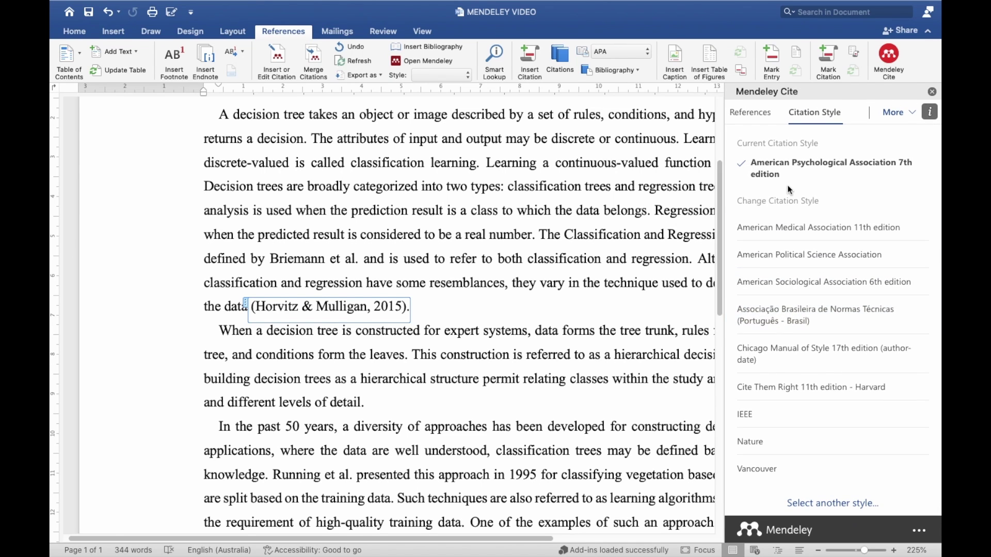
pyautogui.click(743, 422)
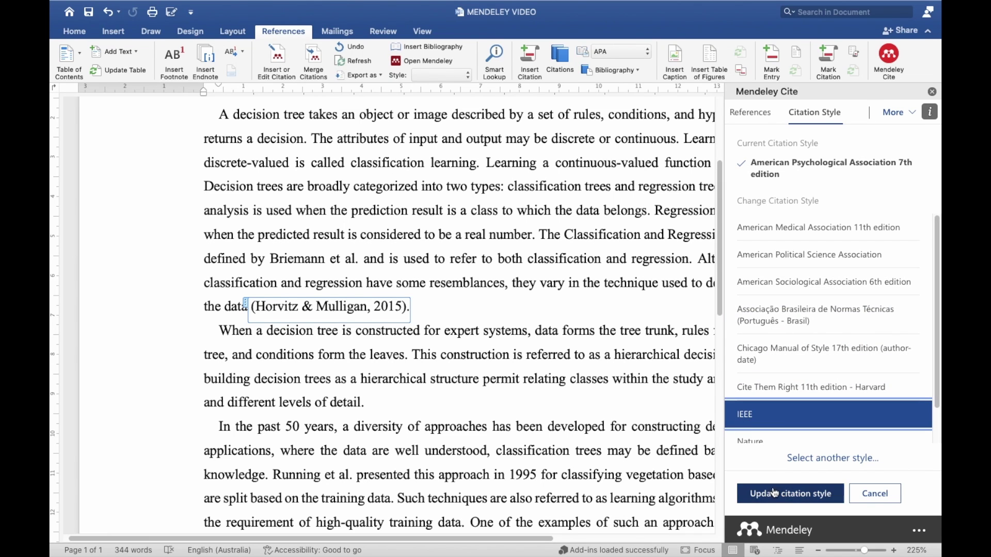
pyautogui.click(798, 502)
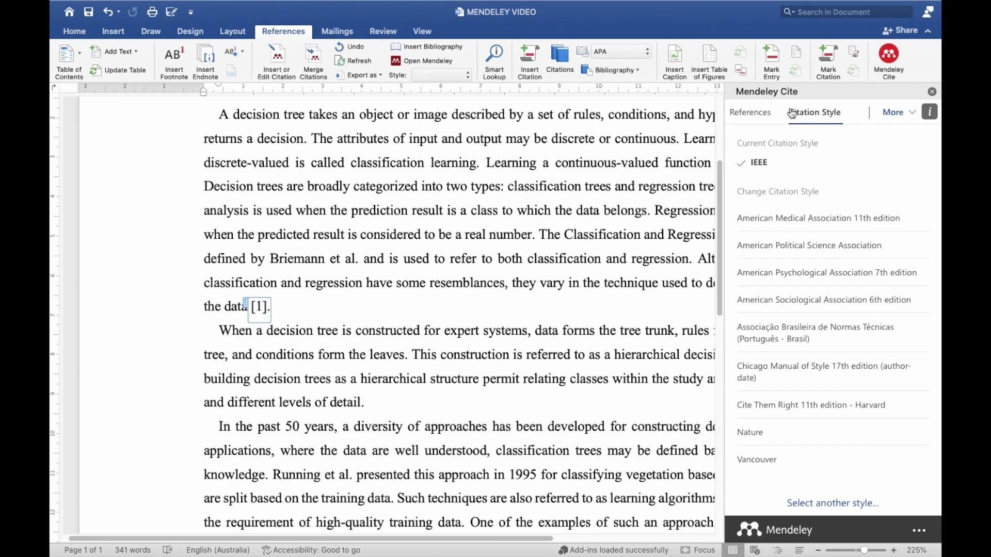
# Cite "A comparative analysis of machine learning techniques for student retention management" before the second paragraph's final full stop, finding it by its author
pyautogui.click(755, 117)
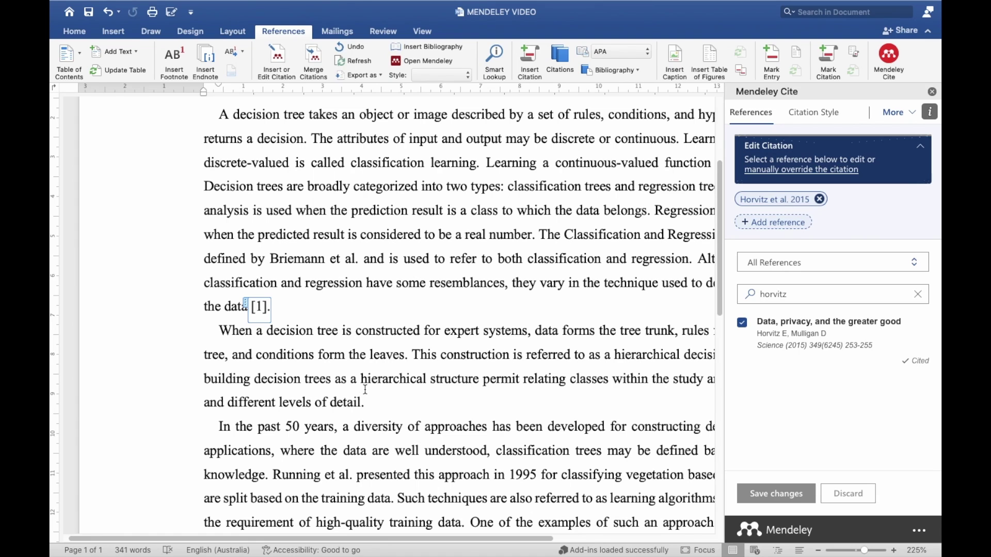
pyautogui.click(379, 404)
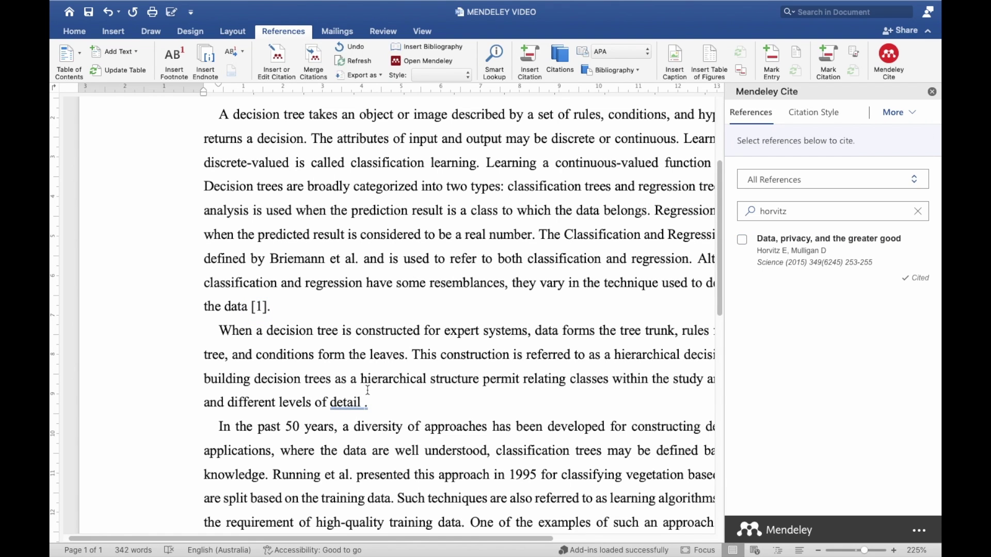
pyautogui.press('super+Tab')
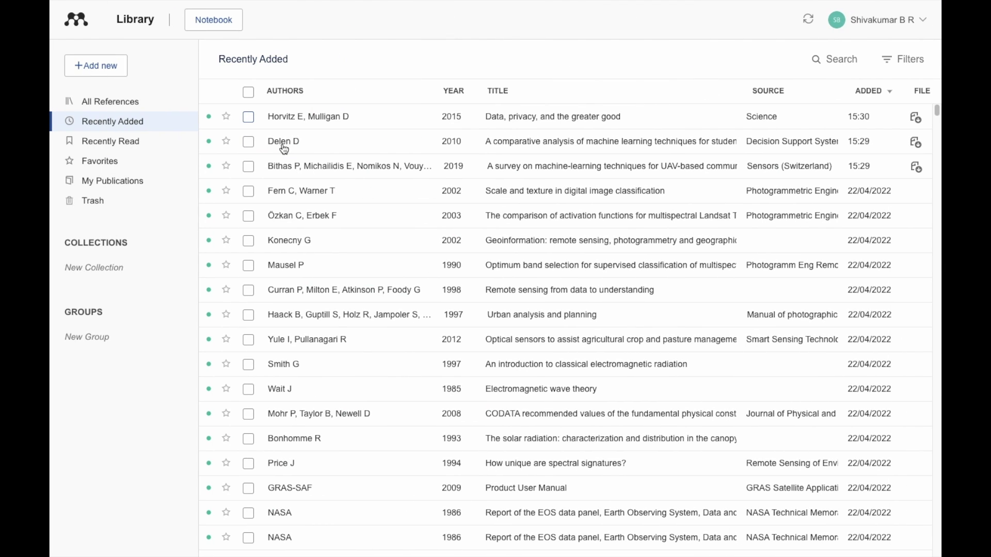
pyautogui.click(249, 142)
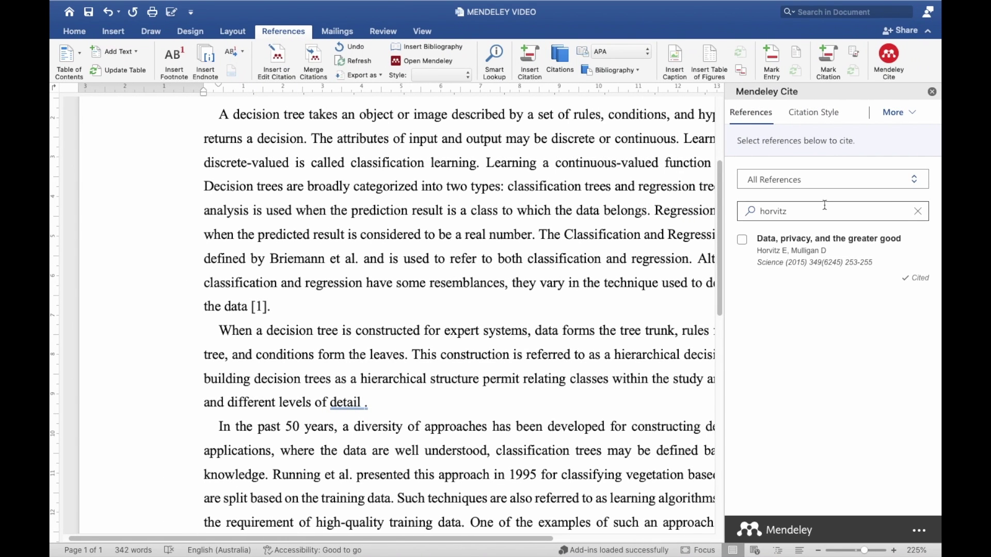
pyautogui.doubleClick(824, 211)
pyautogui.write('delen')
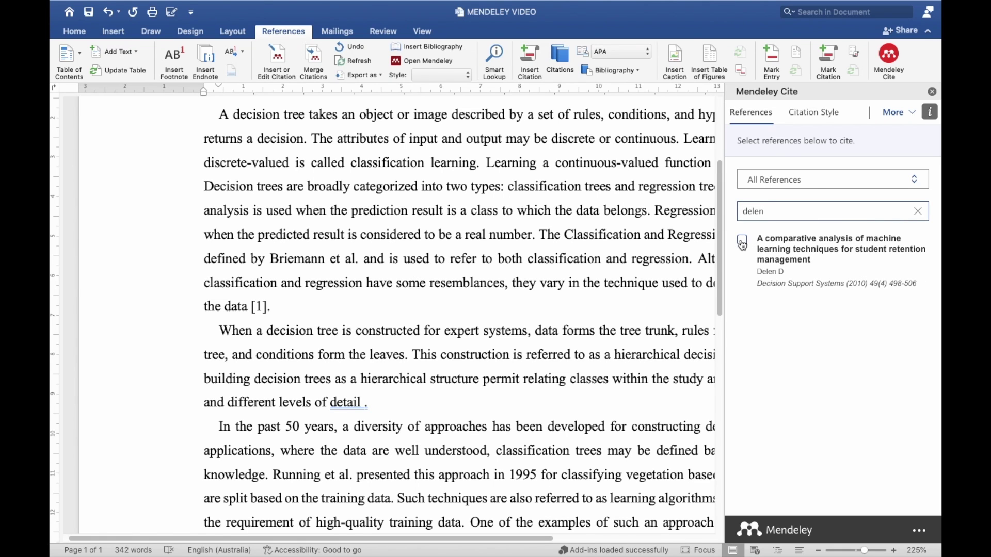
pyautogui.click(742, 245)
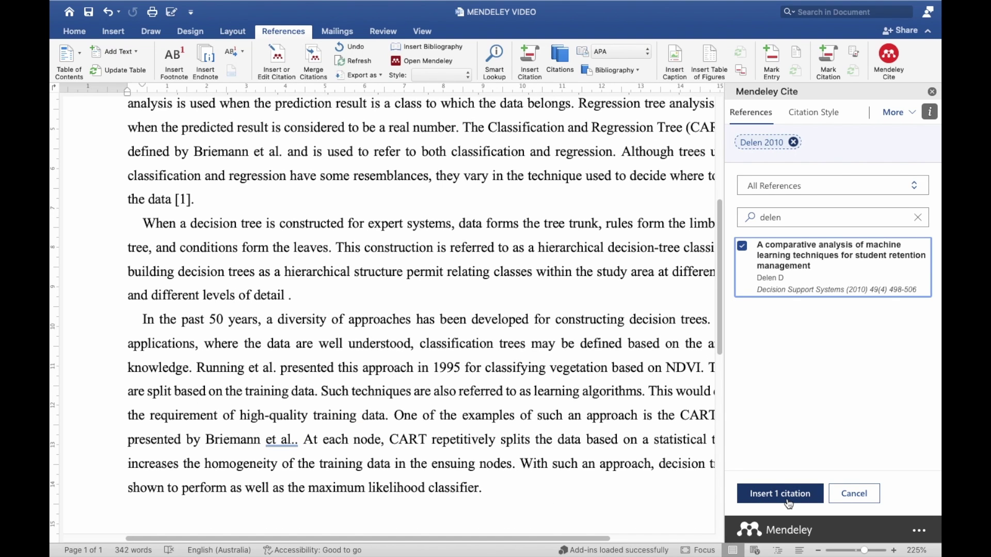
pyautogui.click(789, 503)
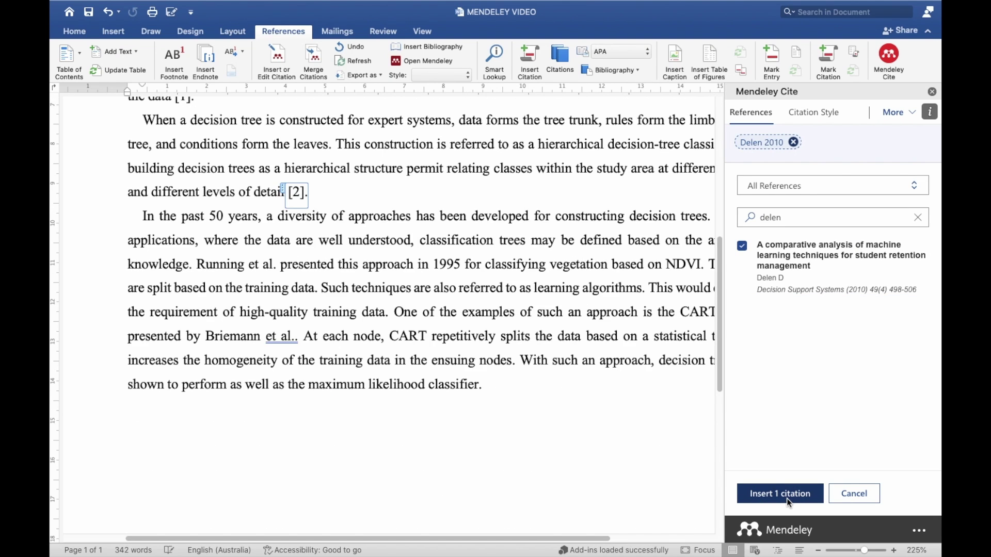
# Cite the two already cited papers, the UAV communications survey and "Scale and texture in digital image classification" together before the third paragraph's final full stop
pyautogui.click(503, 376)
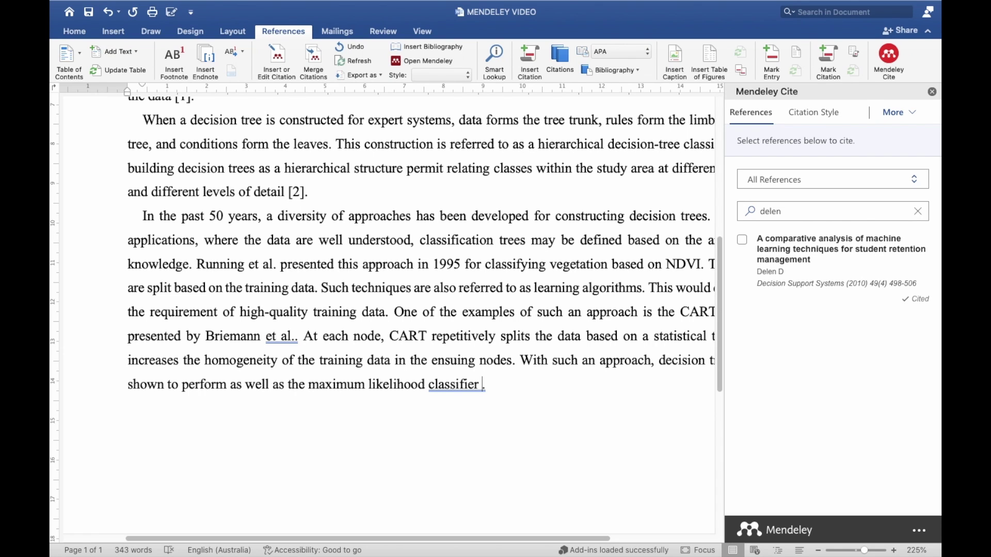
pyautogui.click(743, 241)
pyautogui.doubleClick(819, 220)
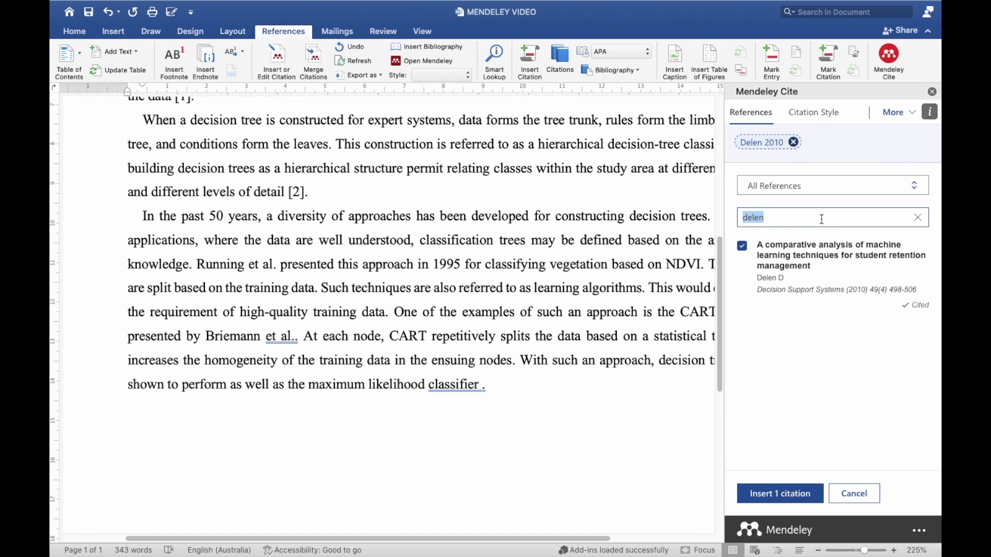
pyautogui.press('BackSpace')
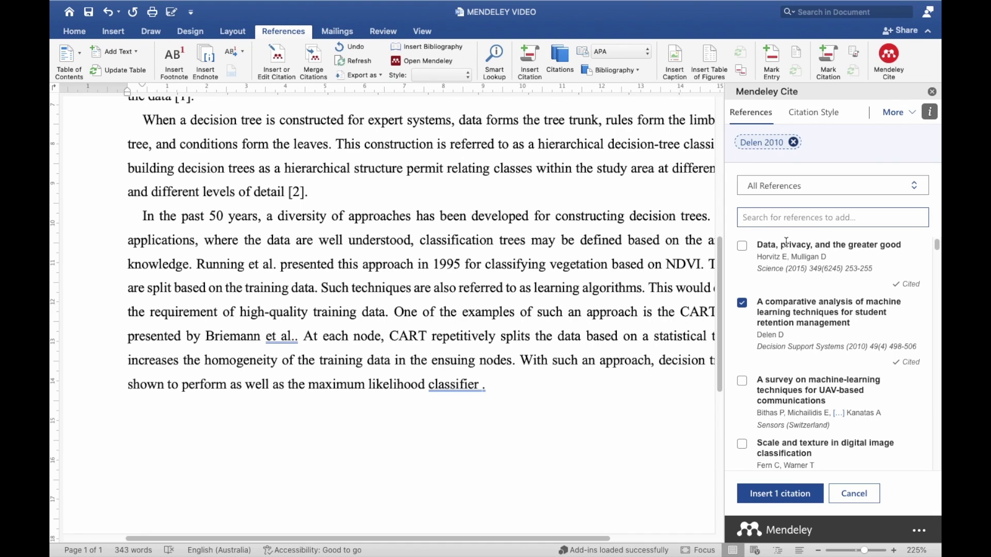
pyautogui.click(742, 248)
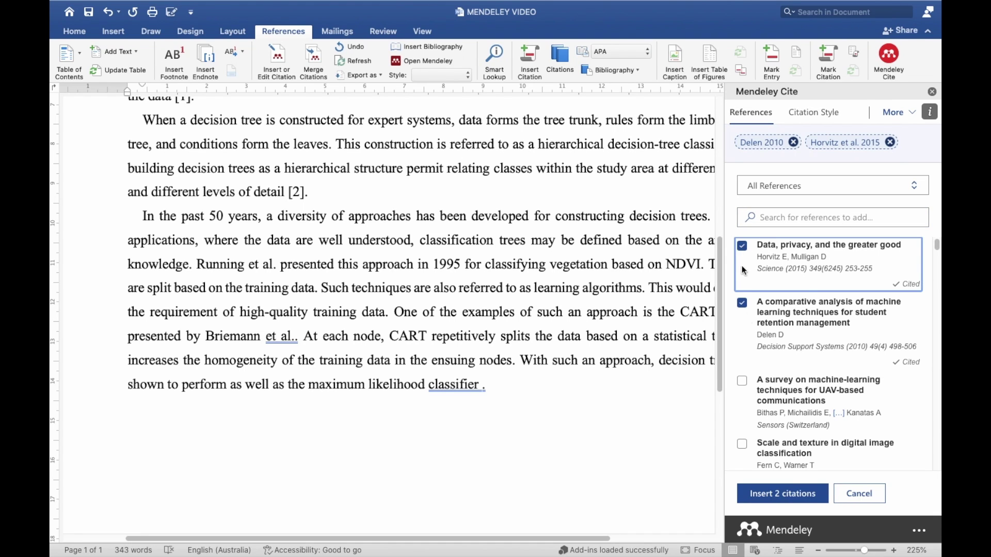
pyautogui.click(742, 381)
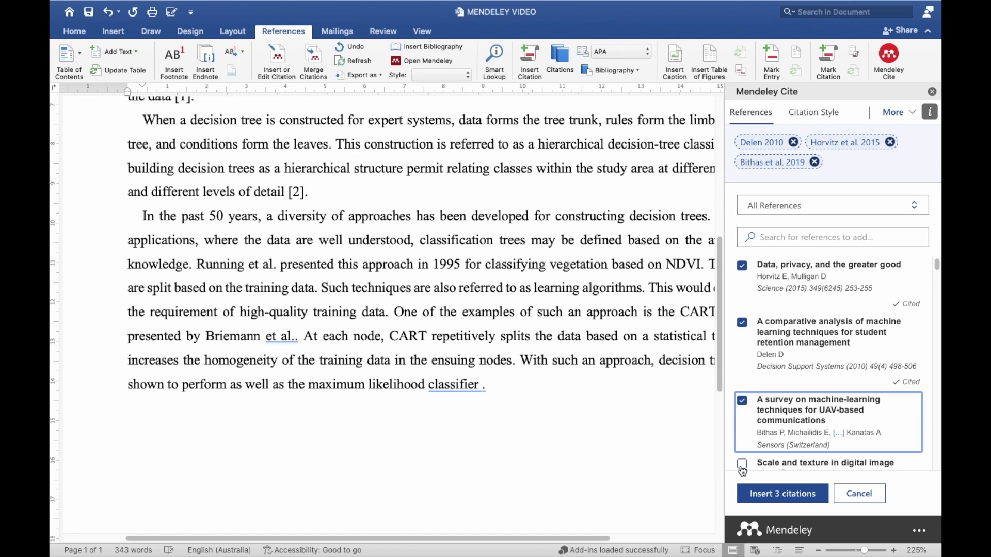
pyautogui.click(742, 466)
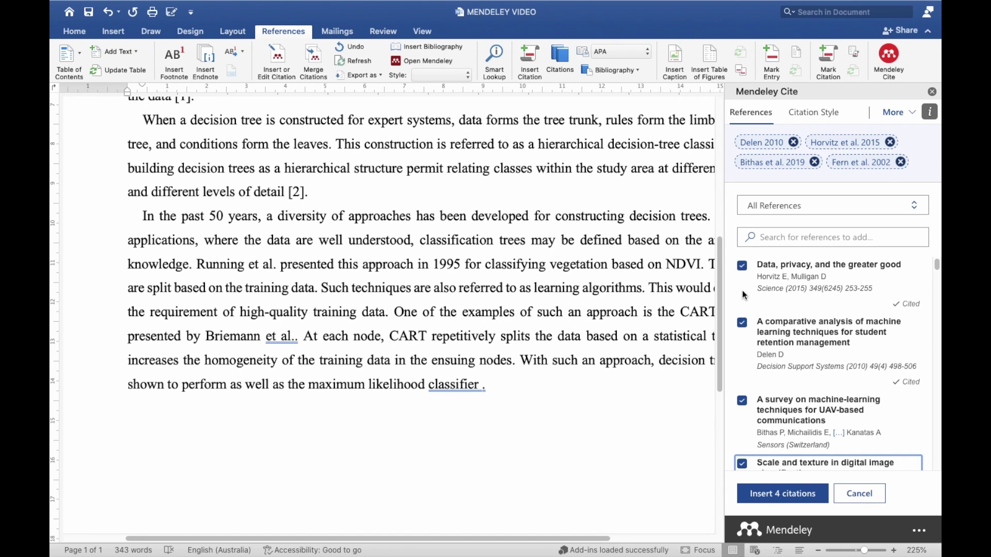
pyautogui.scroll(-2, 743, 316)
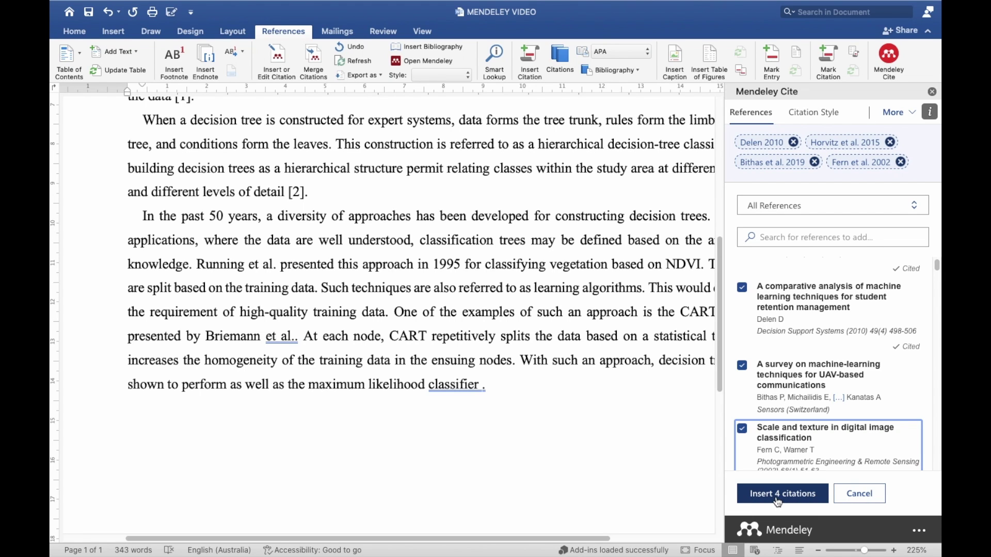
pyautogui.scroll(-4, 759, 333)
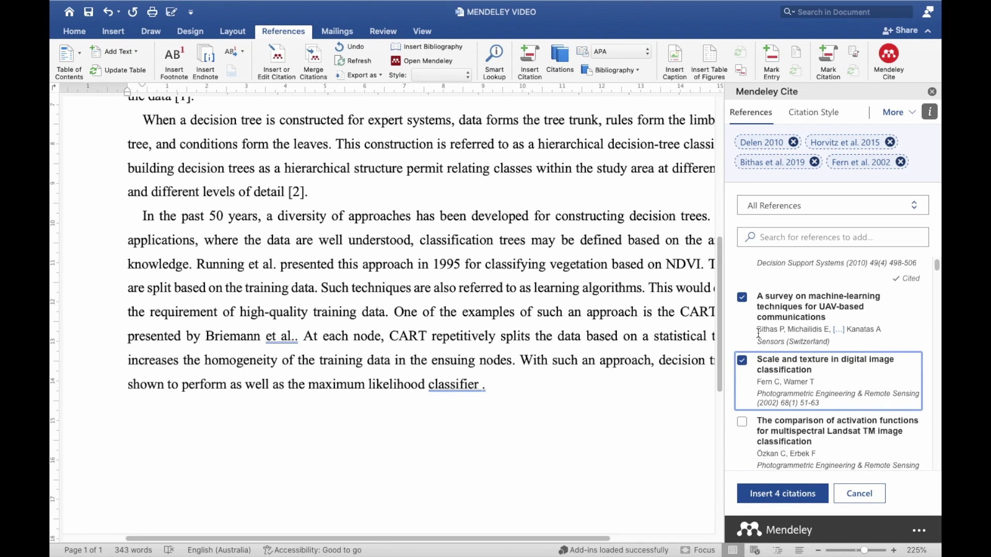
pyautogui.scroll(5, 759, 333)
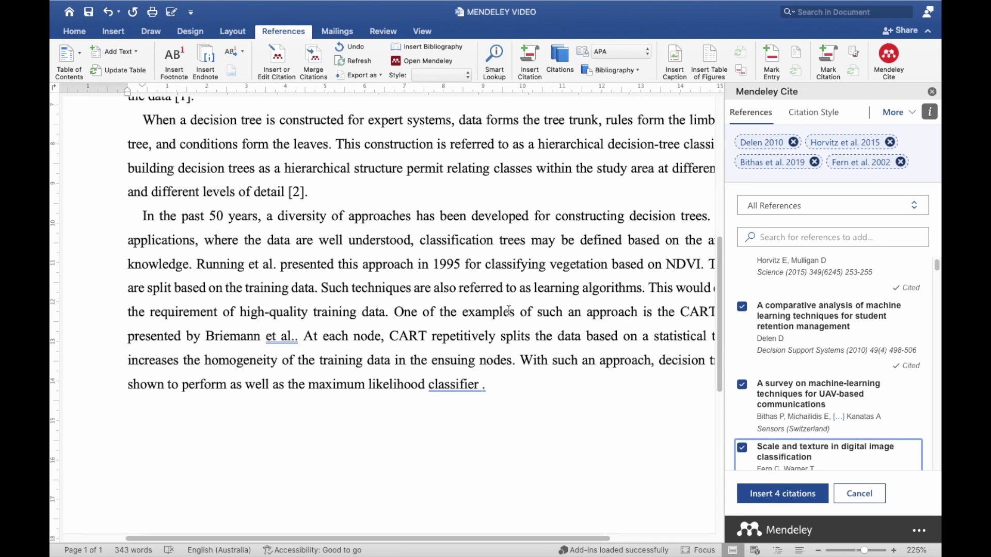
pyautogui.click(483, 384)
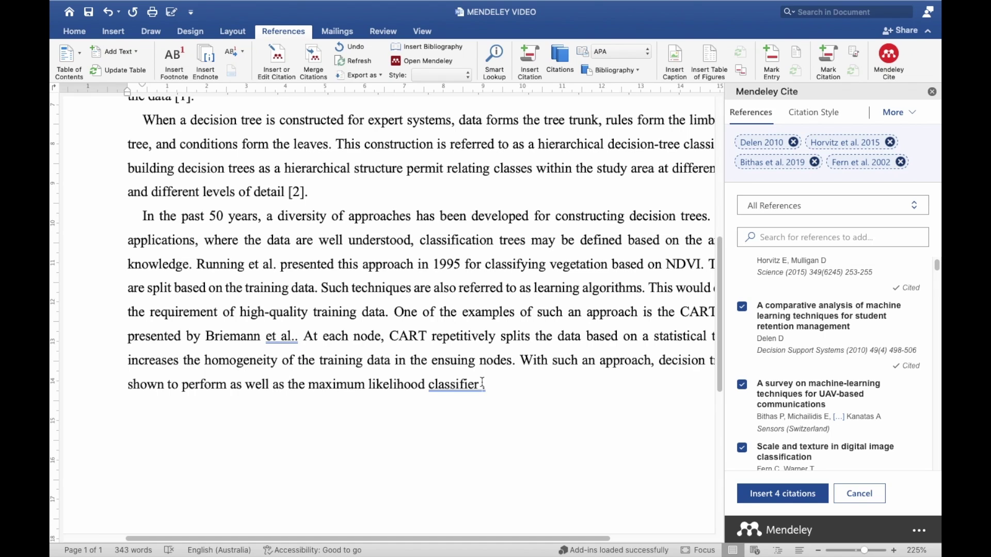
pyautogui.click(783, 494)
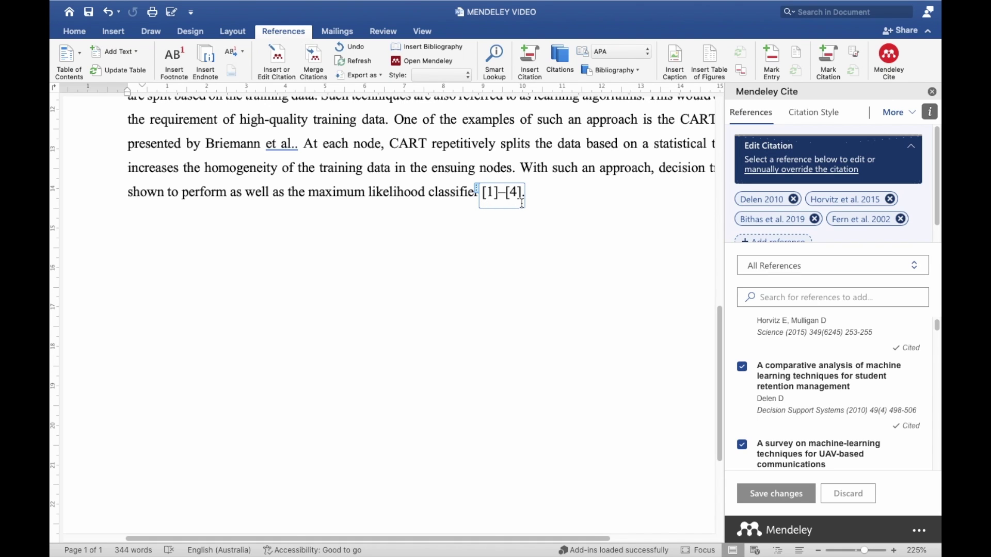
# Add the heading "References:" on its own line below the last paragraph, with an empty line beneath it
pyautogui.click(575, 360)
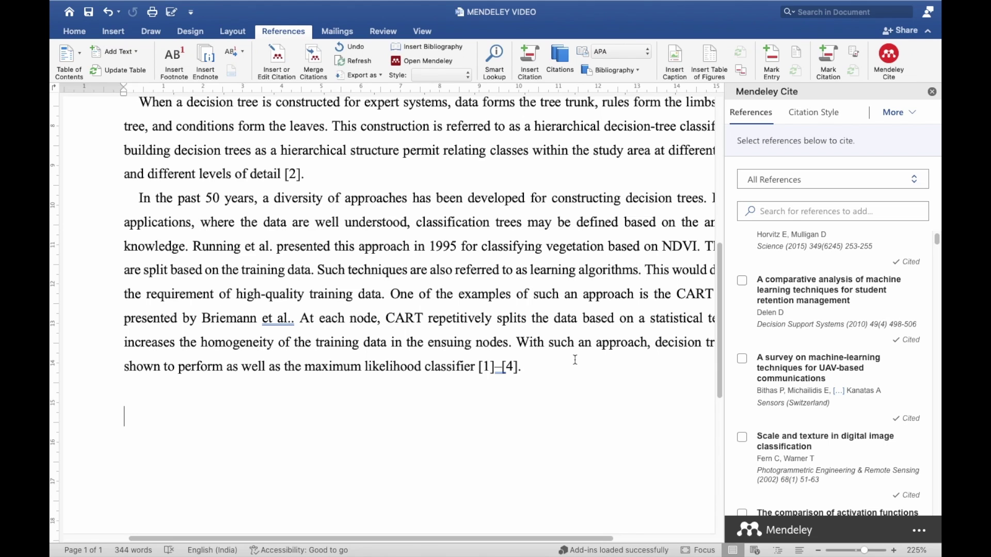
pyautogui.write('References:')
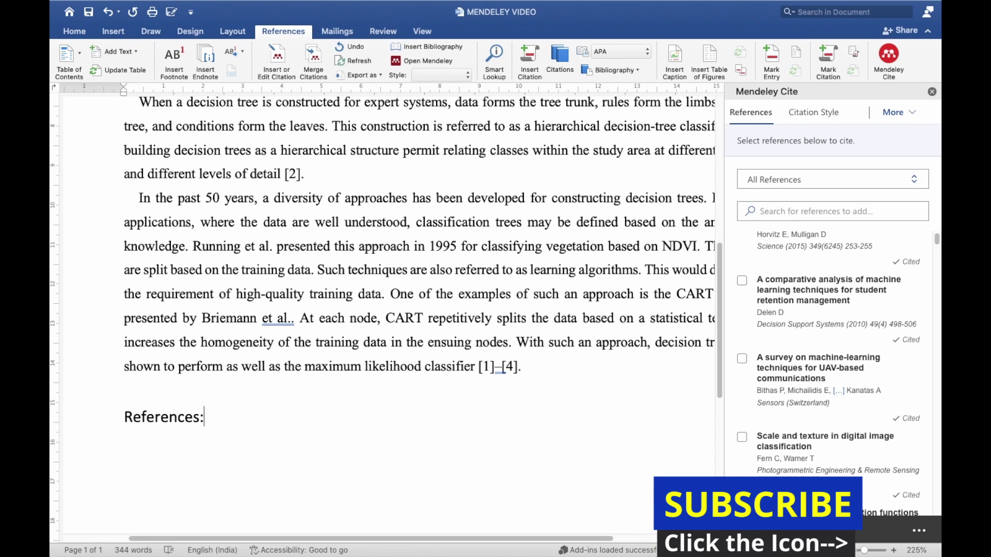
pyautogui.press('Return')
pyautogui.scroll(-5, 383, 309)
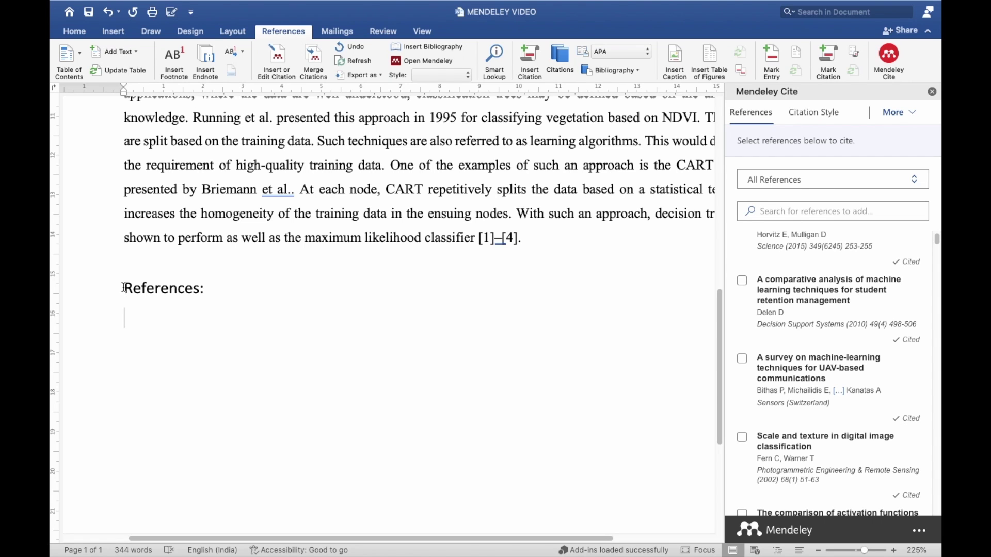
pyautogui.moveTo(124, 287); pyautogui.dragTo(216, 297)
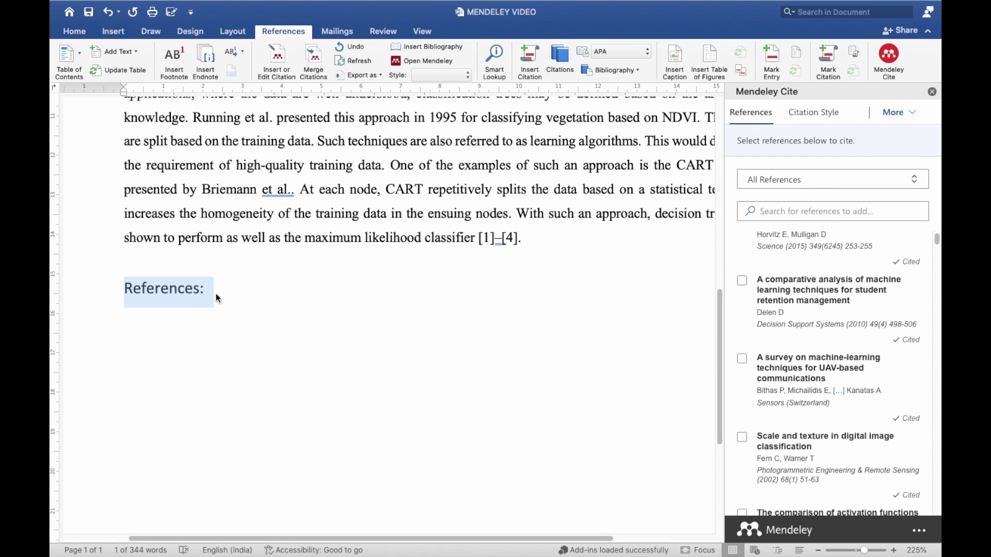
pyautogui.click(216, 301)
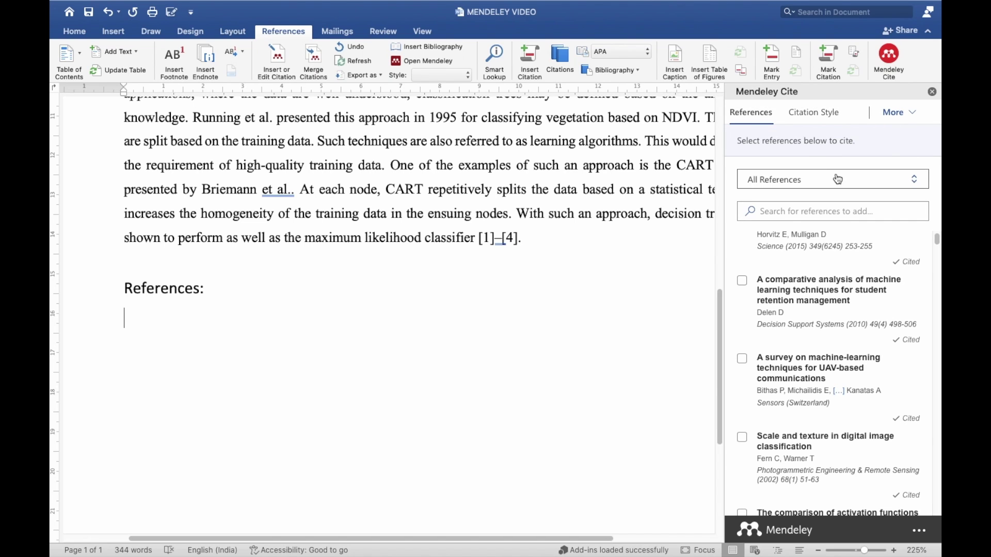
# Insert the Mendeley bibliography on the empty line below the "References:" heading
pyautogui.click(911, 115)
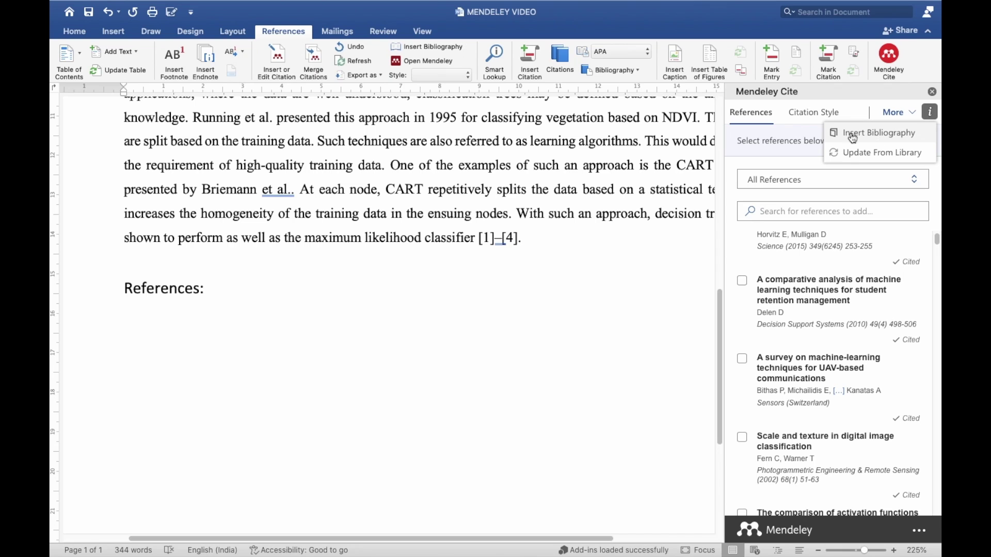
pyautogui.click(901, 141)
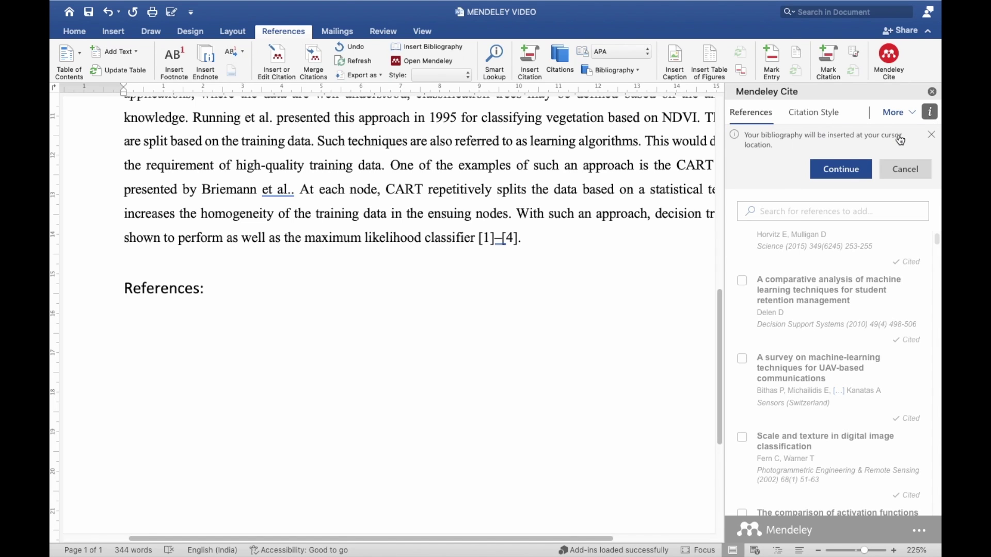
pyautogui.click(842, 170)
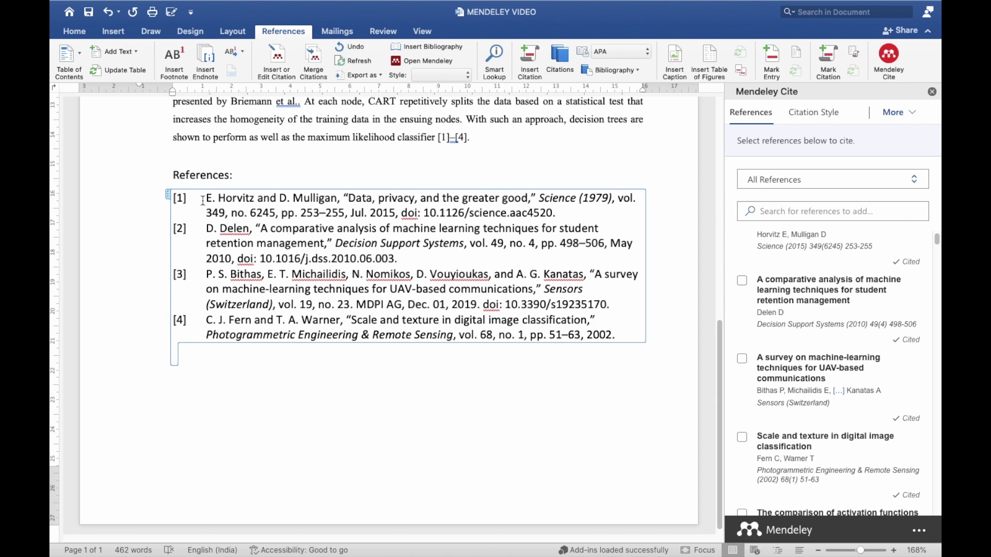
# Format the bibliography entries in Times New Roman at size 10 with justified alignment
pyautogui.moveTo(189, 199); pyautogui.dragTo(552, 318)
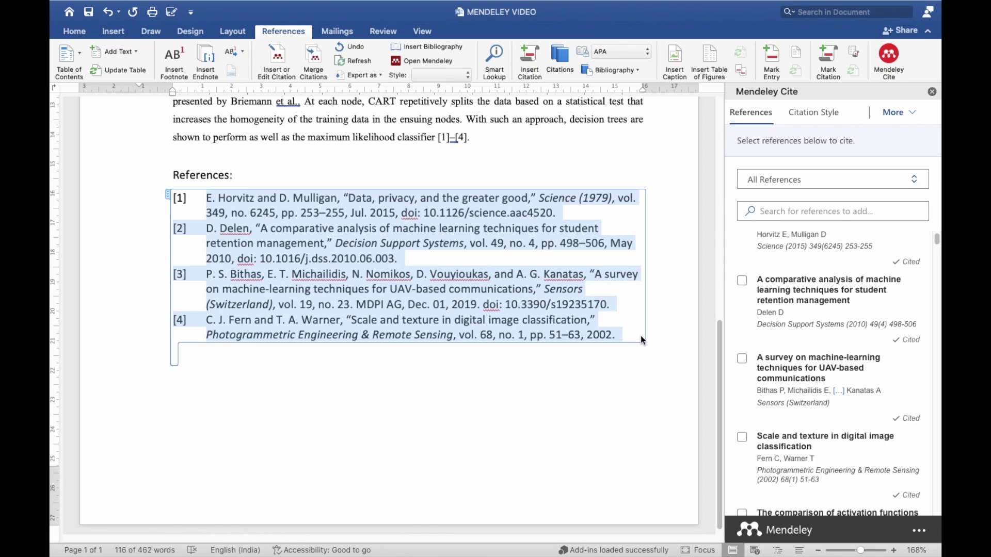
pyautogui.click(89, 31)
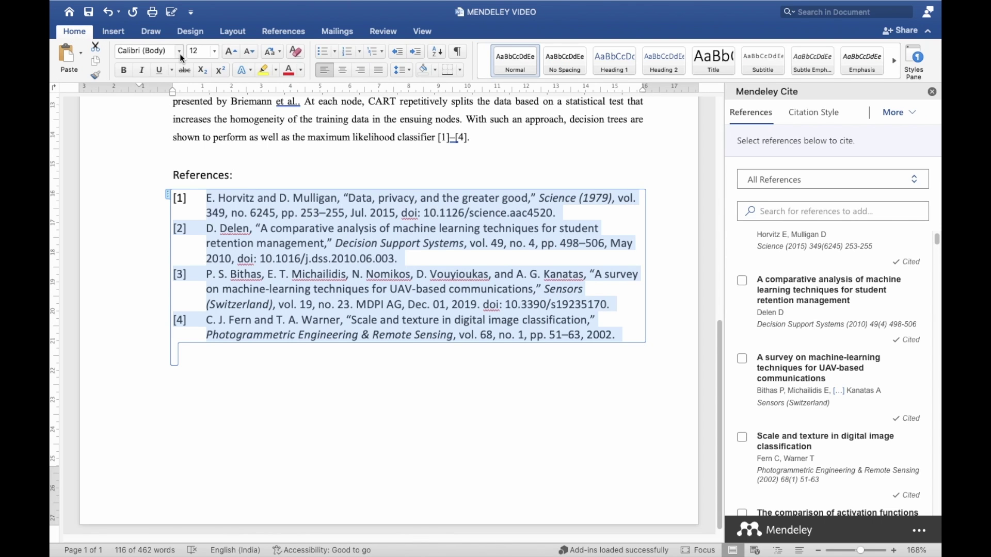
pyautogui.click(179, 51)
pyautogui.click(166, 188)
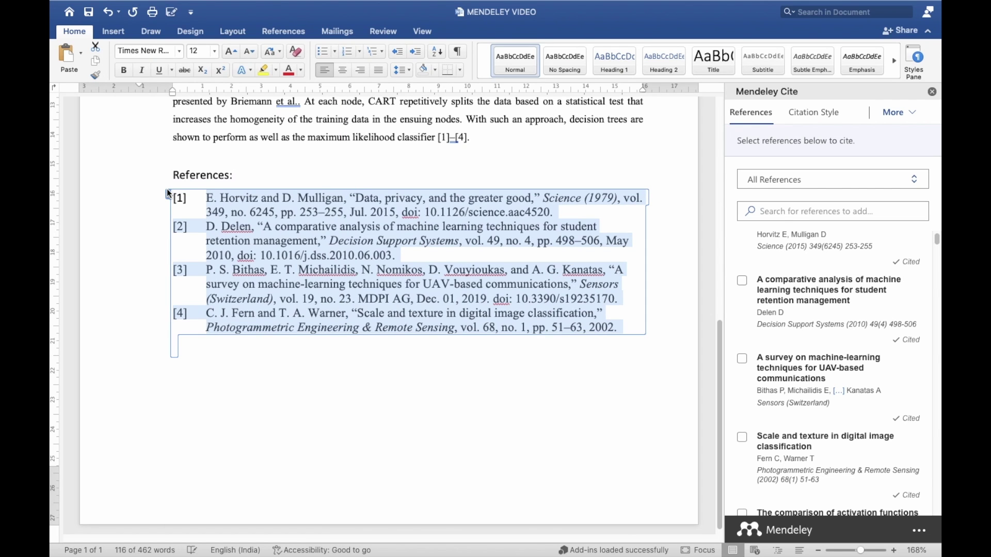
pyautogui.click(380, 72)
pyautogui.click(249, 51)
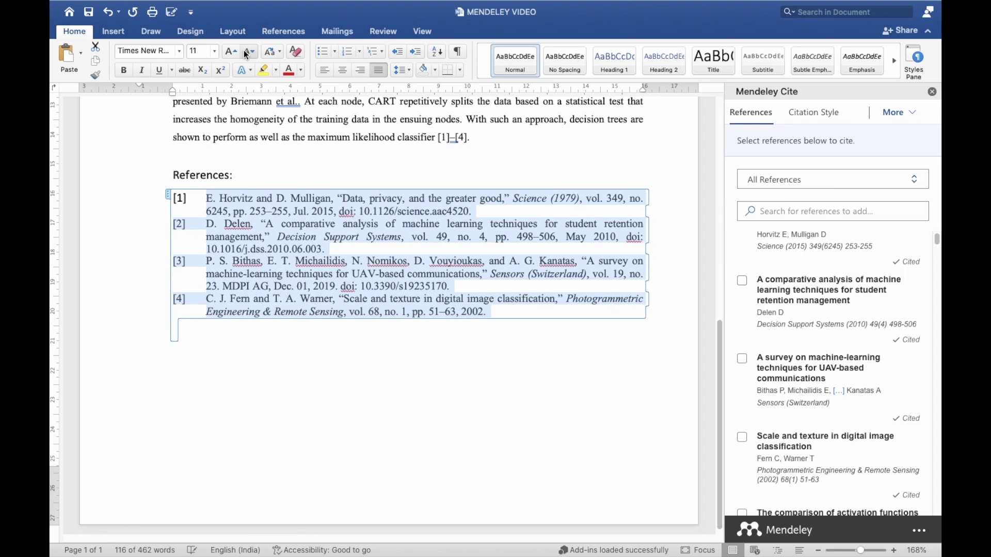
pyautogui.click(248, 52)
pyautogui.press('Right')
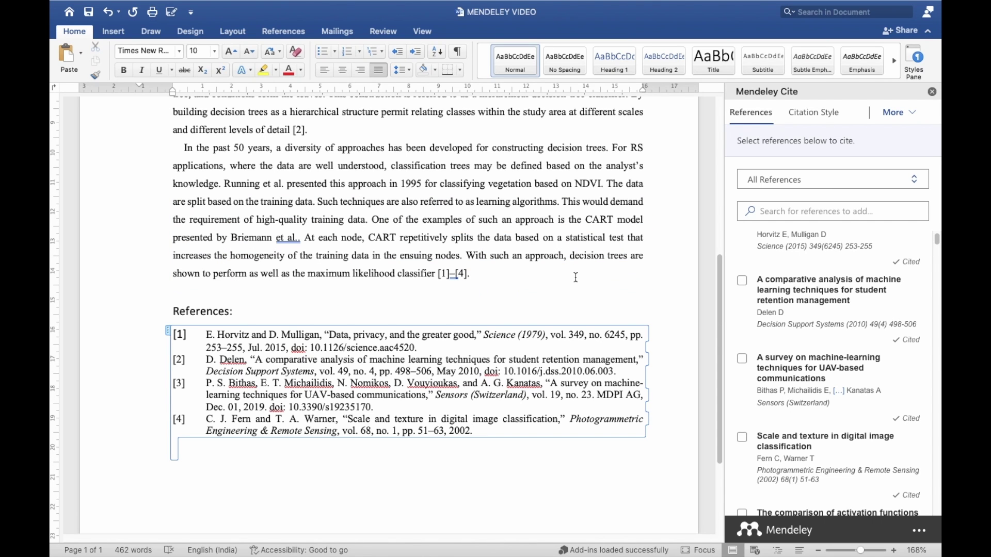
# Cite "An Investigation on Land Cover Mapping Capability of Classical and Fuzzy based Maximum Likelihood Classifiers" before the full stop of the third paragraph's first sentence
pyautogui.scroll(3, 576, 277)
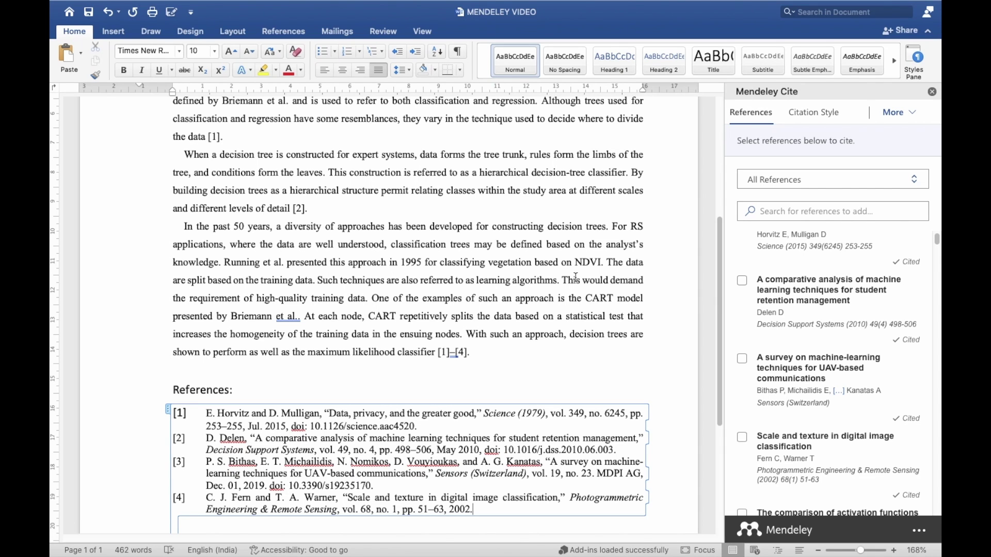
pyautogui.click(360, 224)
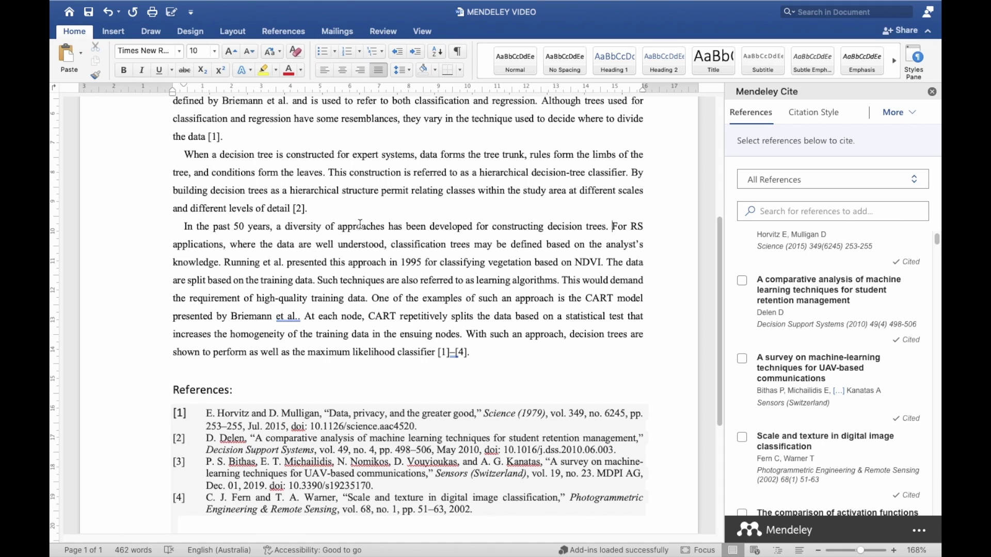
pyautogui.moveTo(184, 226); pyautogui.dragTo(605, 227)
pyautogui.click(606, 227)
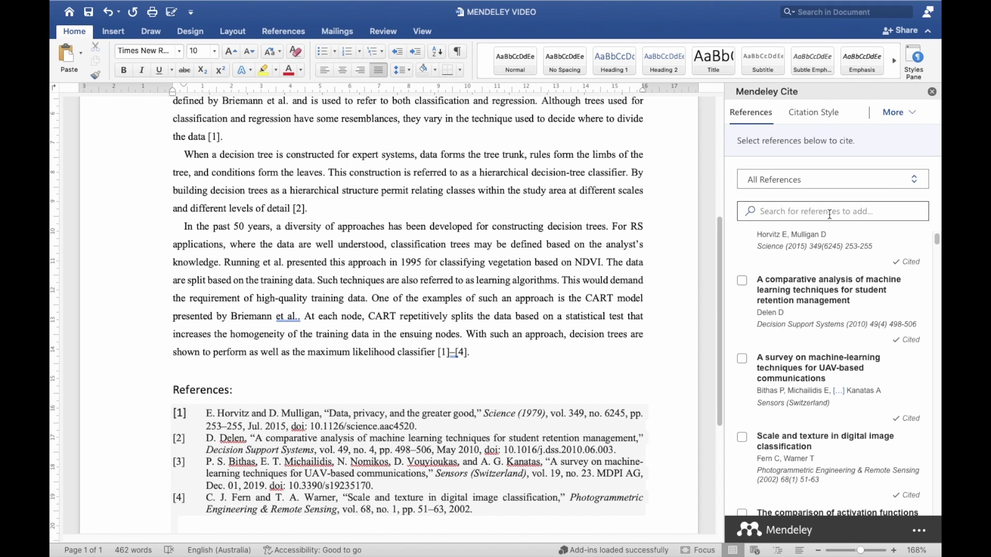
pyautogui.click(830, 214)
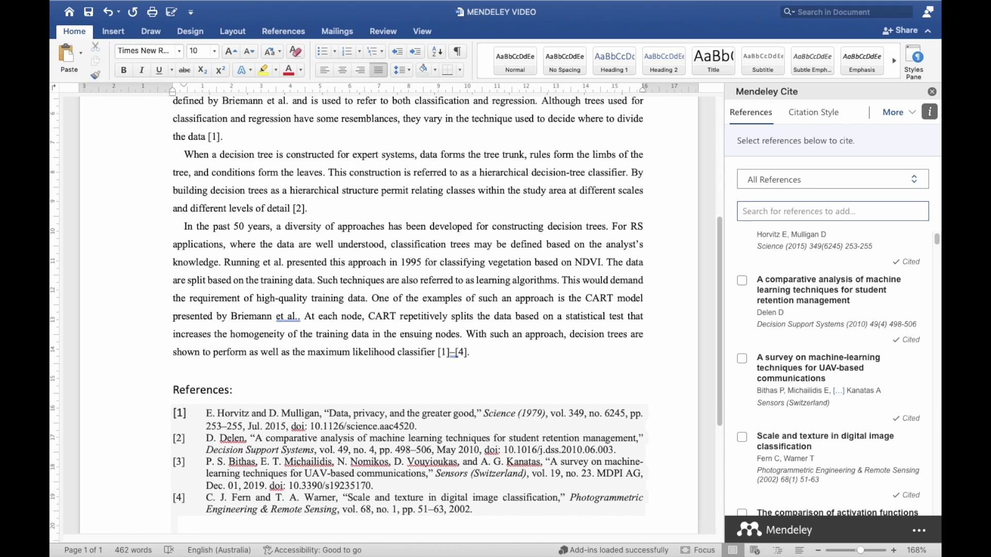
pyautogui.write('shiva')
pyautogui.click(742, 240)
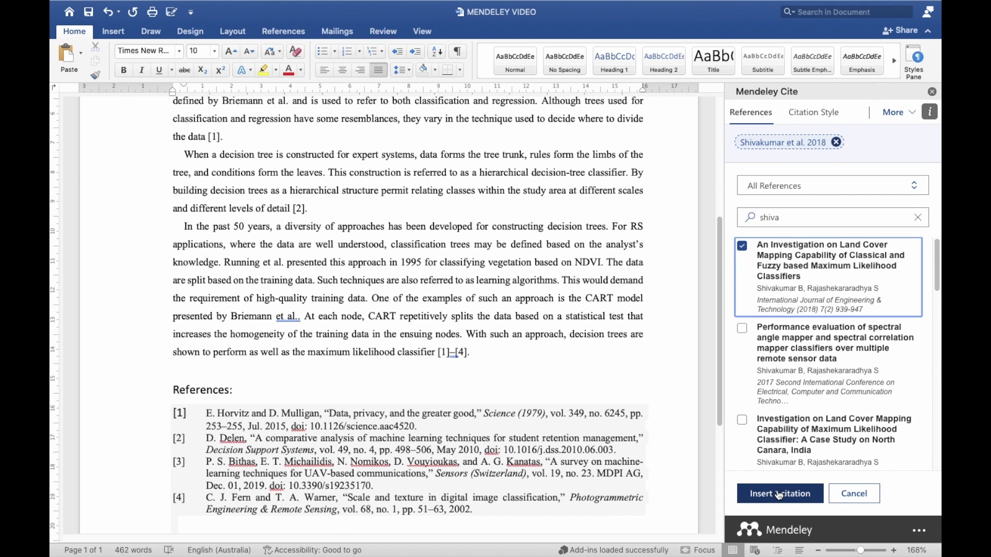
pyautogui.click(779, 493)
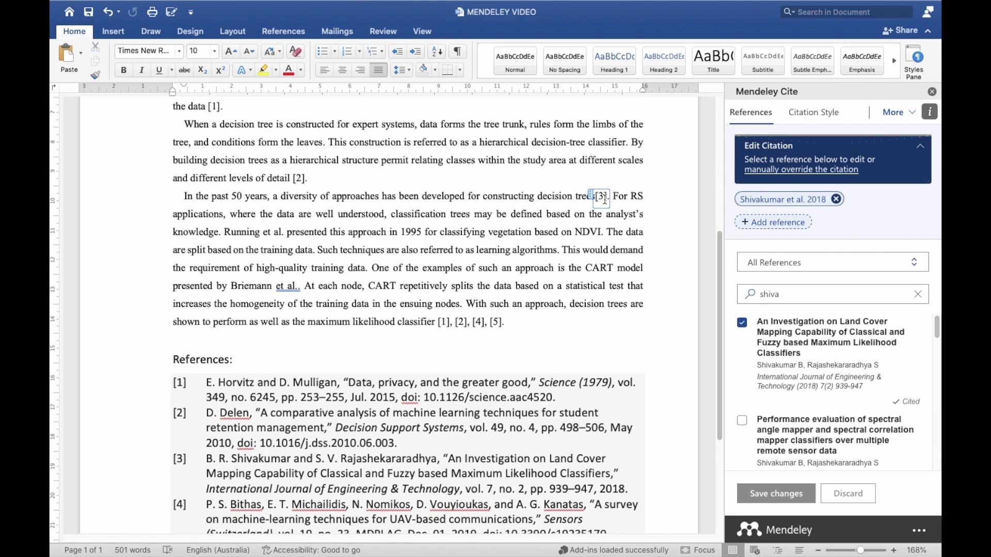
# Review the citation numbering throughout the text and the newly cited land cover paper's entry in the bibliography
pyautogui.scroll(3, 605, 200)
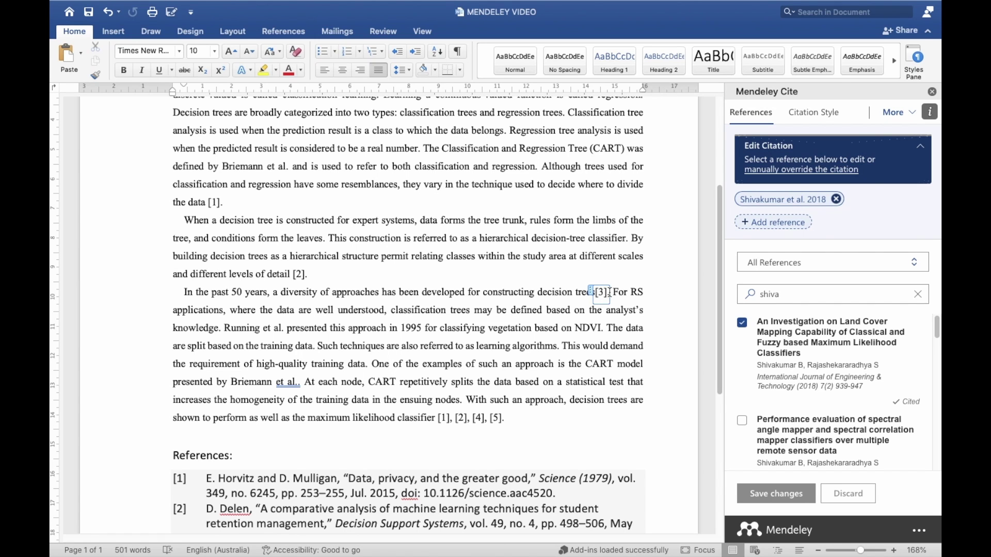
pyautogui.scroll(-1, 609, 292)
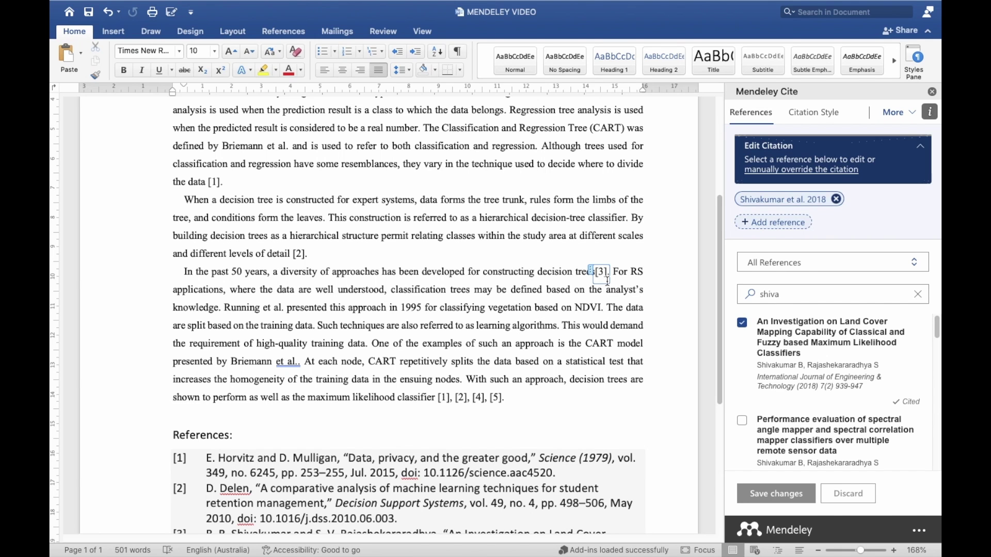
pyautogui.scroll(-5, 608, 281)
pyautogui.moveTo(206, 357); pyautogui.dragTo(638, 386)
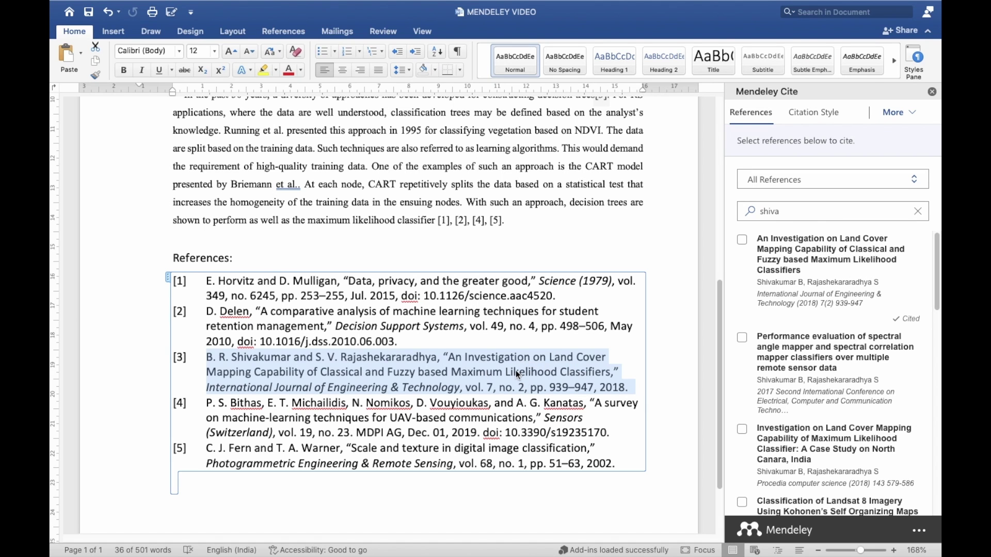
pyautogui.scroll(5, 515, 370)
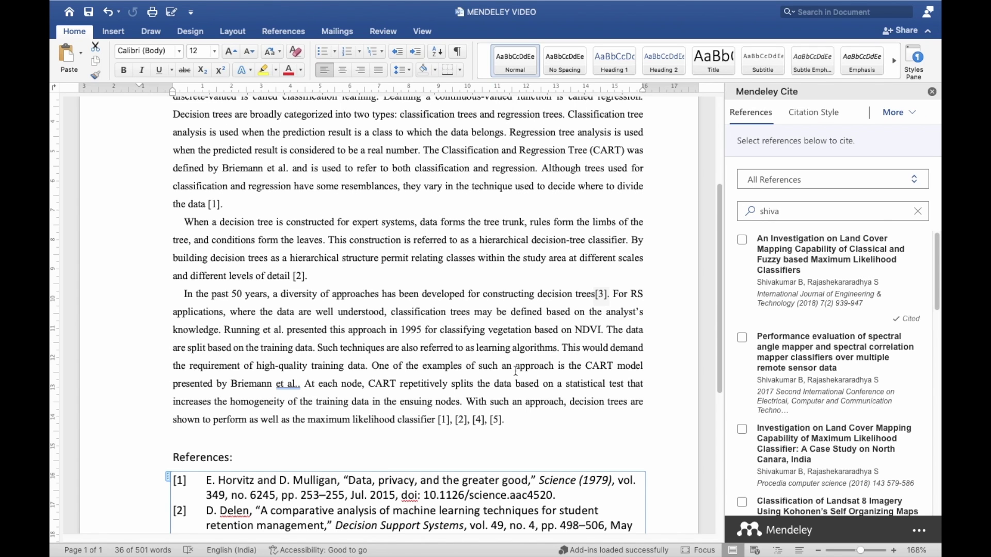
pyautogui.scroll(5, 516, 369)
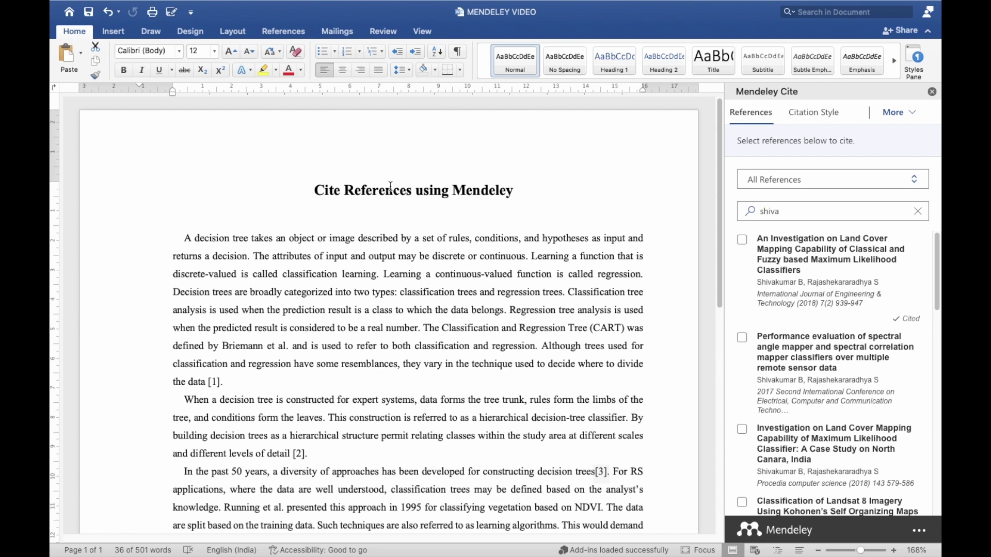
# Deselect the highlighted bibliography entry and update the document's citations and references from the Mendeley library
pyautogui.scroll(-14, 365, 224)
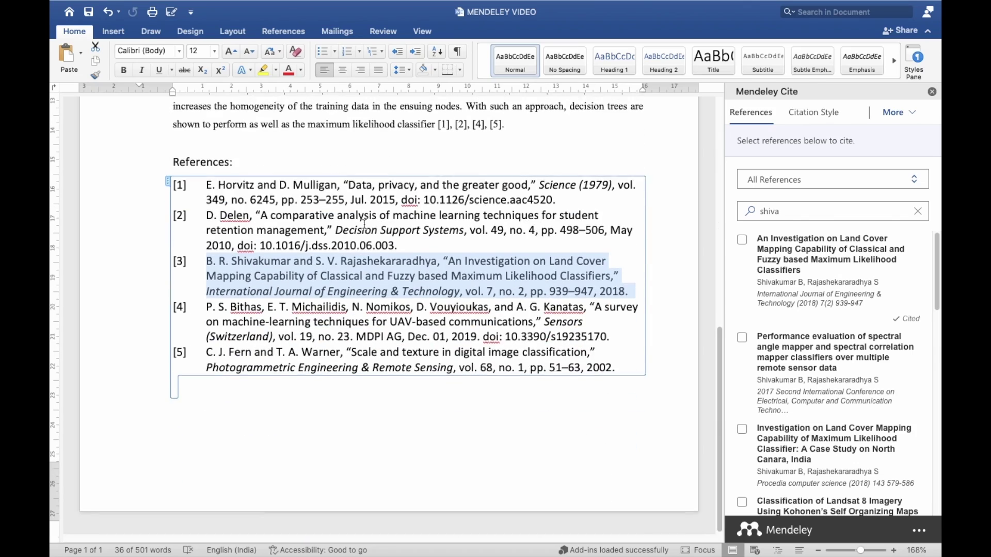
pyautogui.scroll(1, 365, 225)
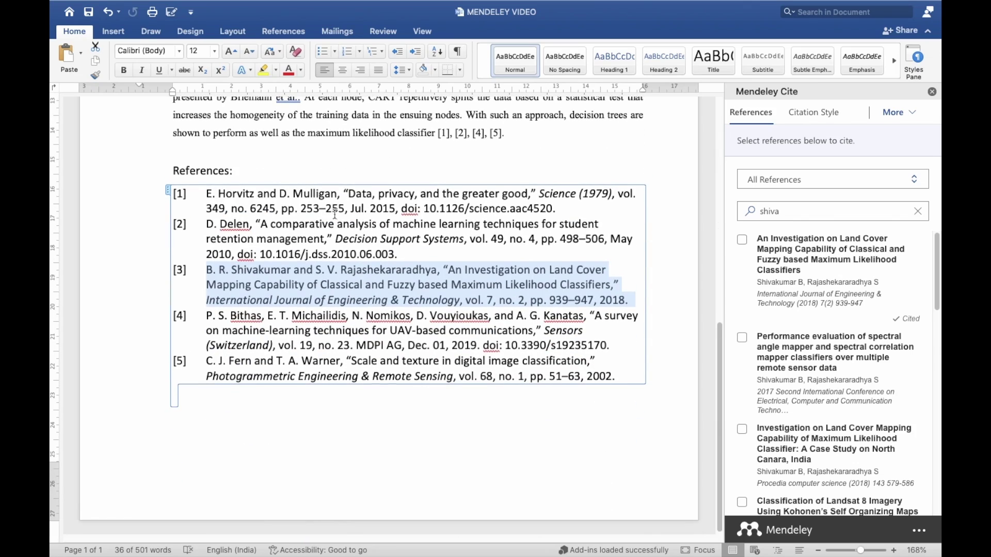
pyautogui.click(586, 395)
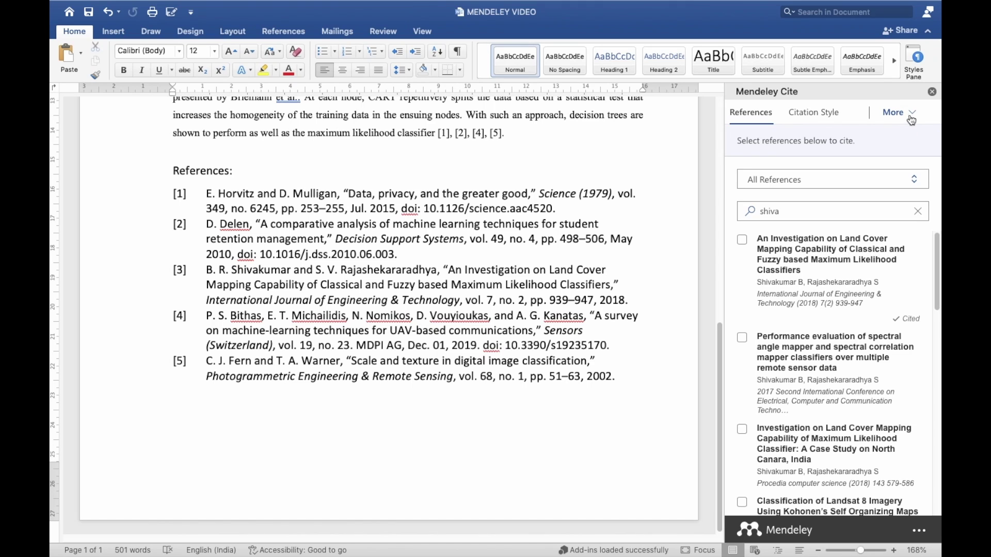
pyautogui.click(910, 114)
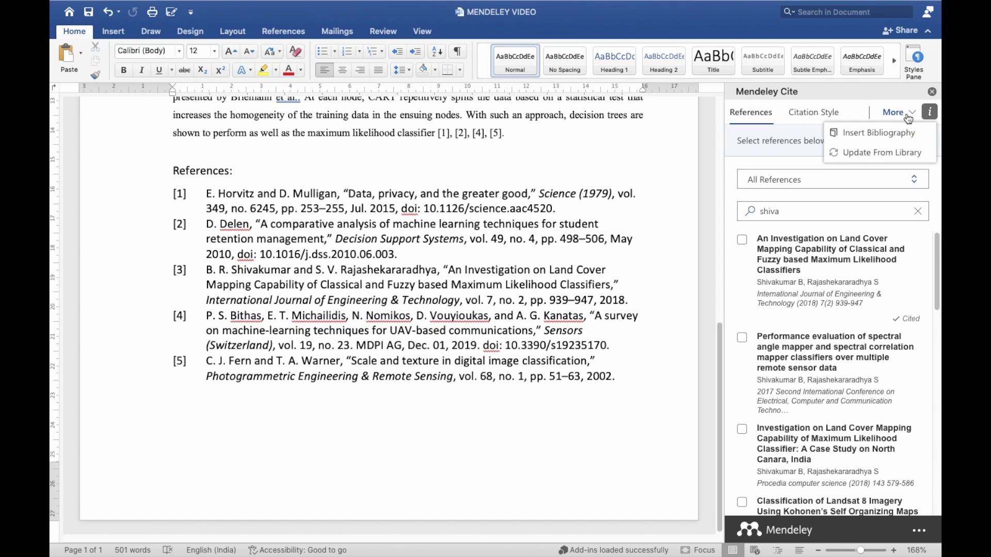
pyautogui.click(882, 153)
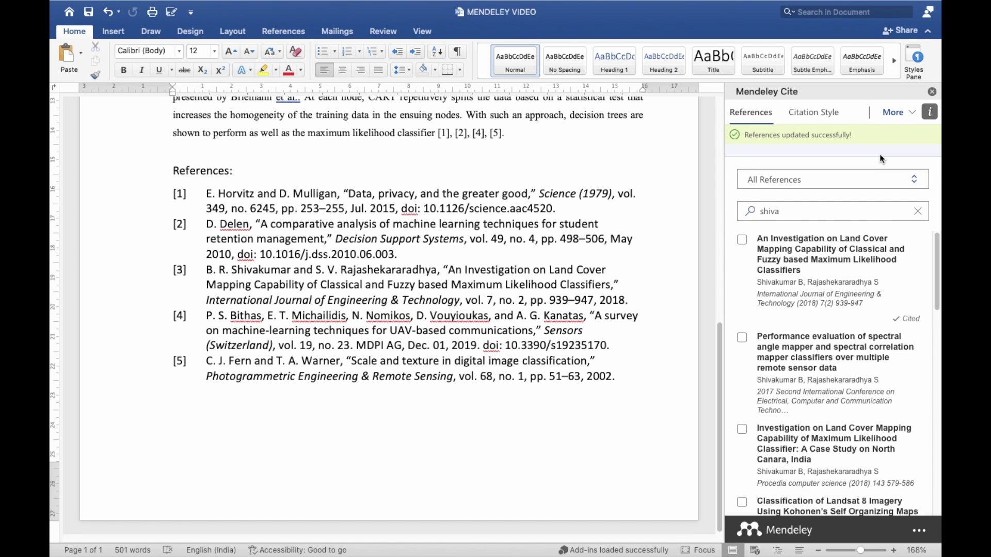
pyautogui.scroll(10, 658, 298)
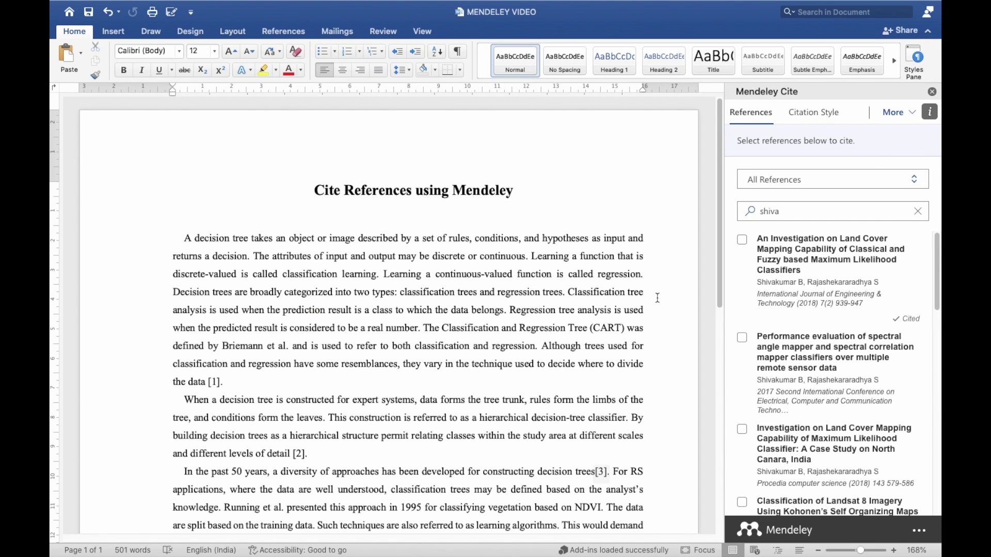